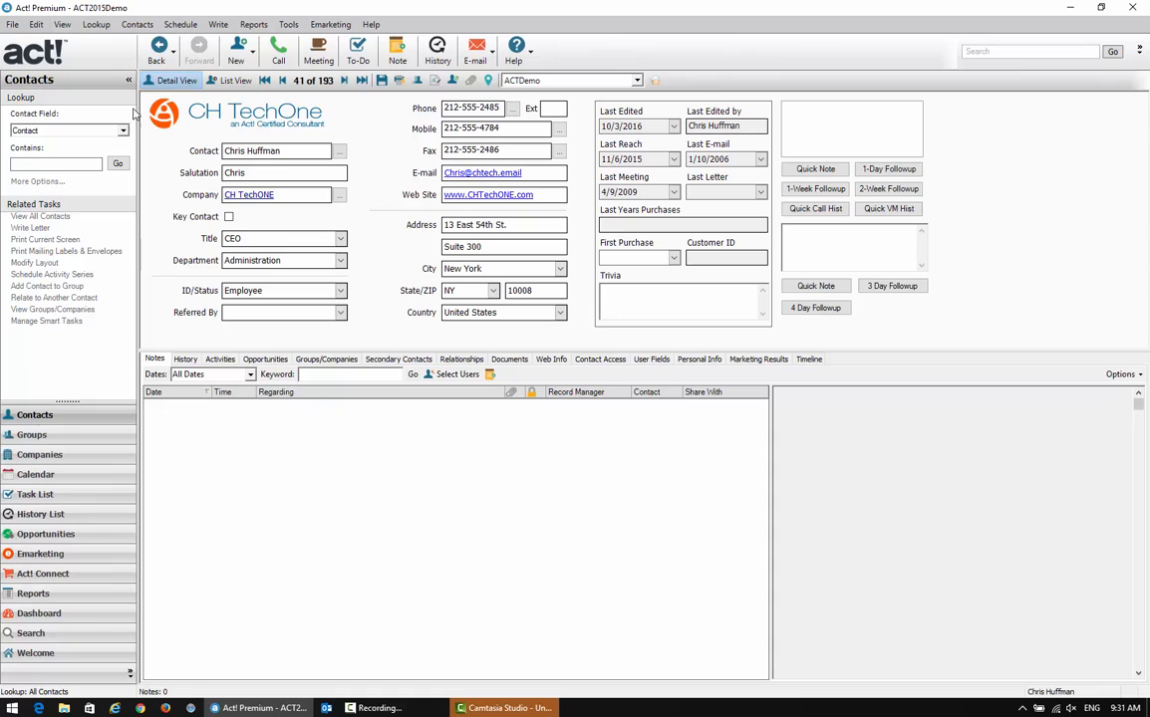
Back up the database with attachments included to the Act! ACT2015Demo.zip backup file
{"action": "left_click", "coordinate": [14, 25]}
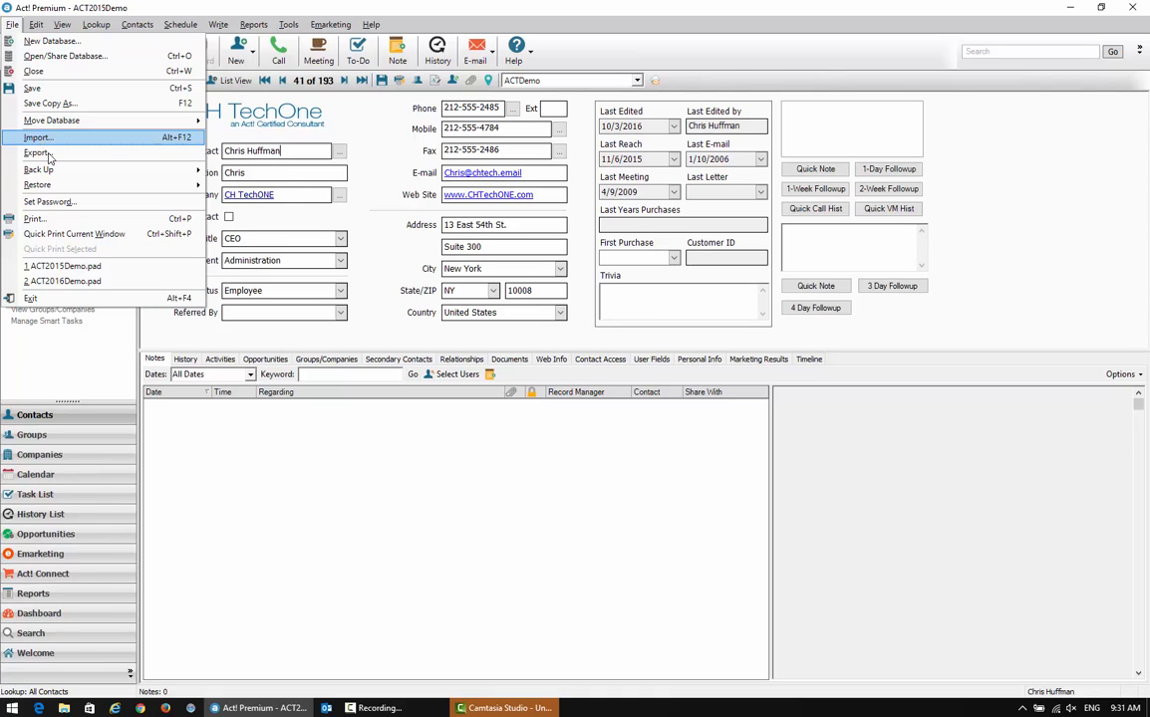
{"action": "mouse_move", "coordinate": [53, 175]}
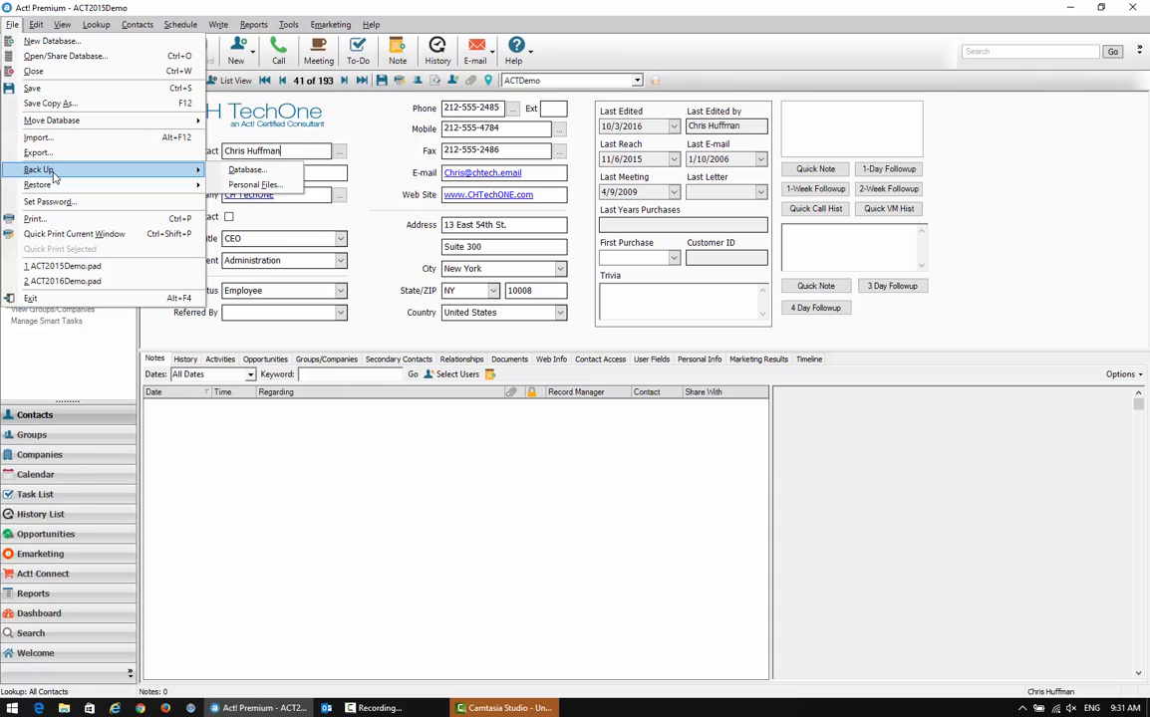
{"action": "left_click", "coordinate": [241, 171]}
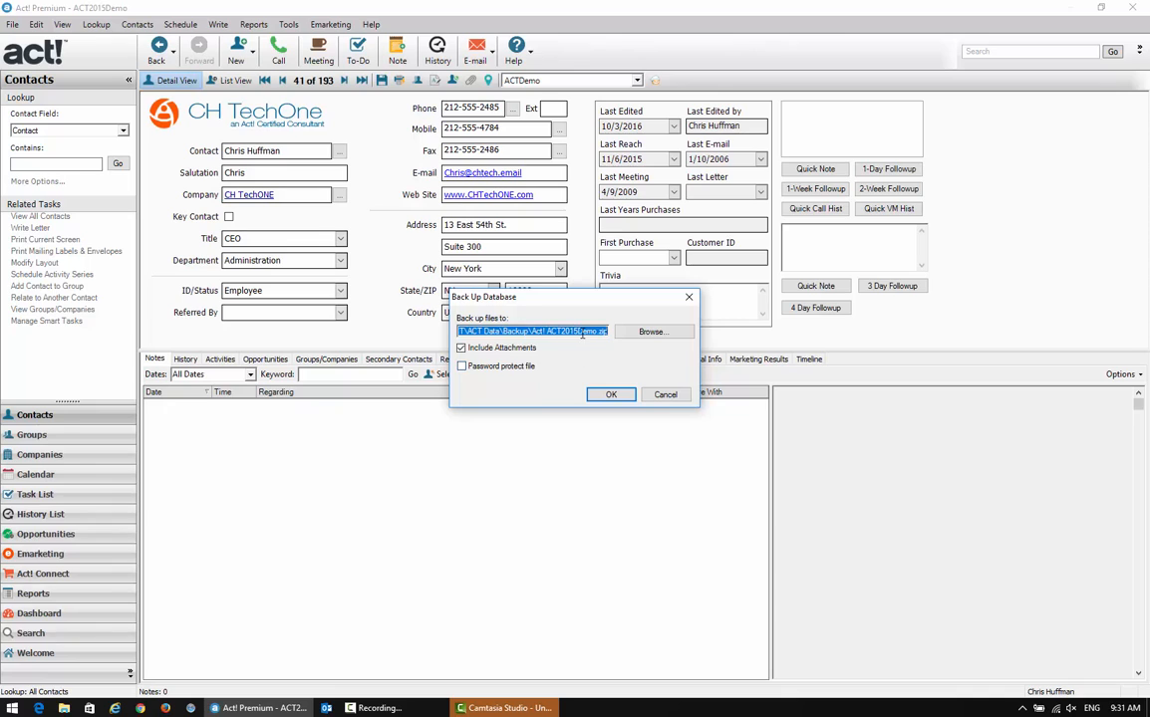
{"action": "left_click", "coordinate": [608, 394]}
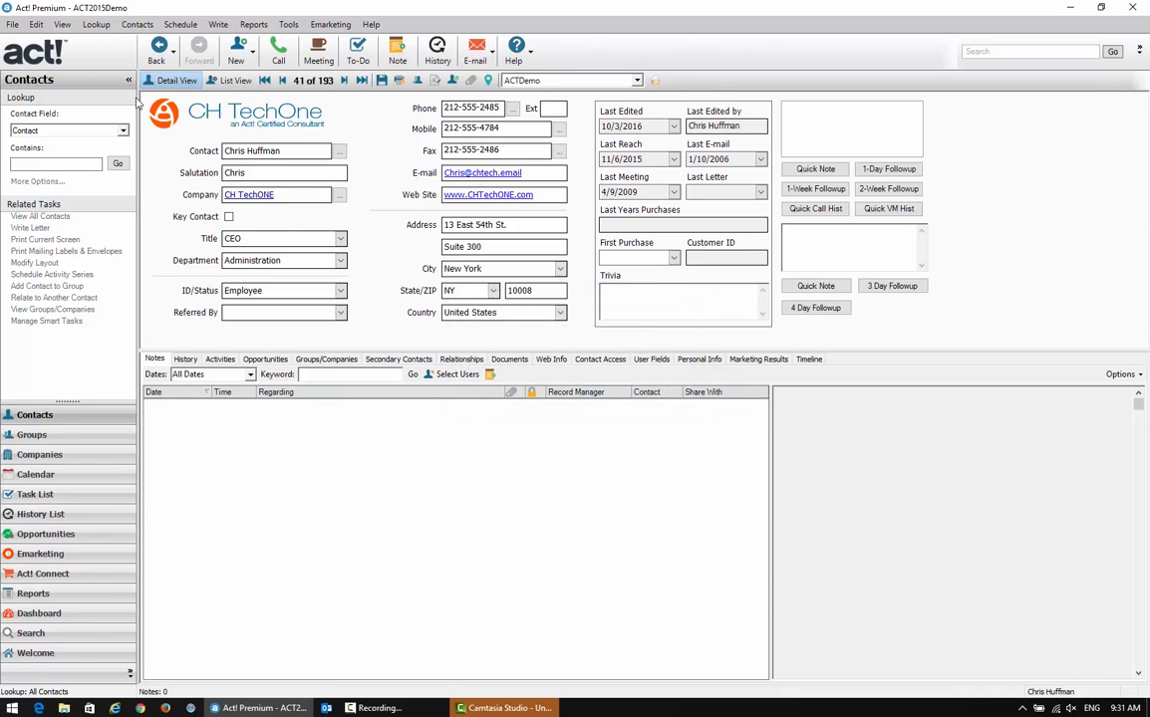
Start a data import into the open database and set the source file type to Excel
{"action": "right_click", "coordinate": [12, 29]}
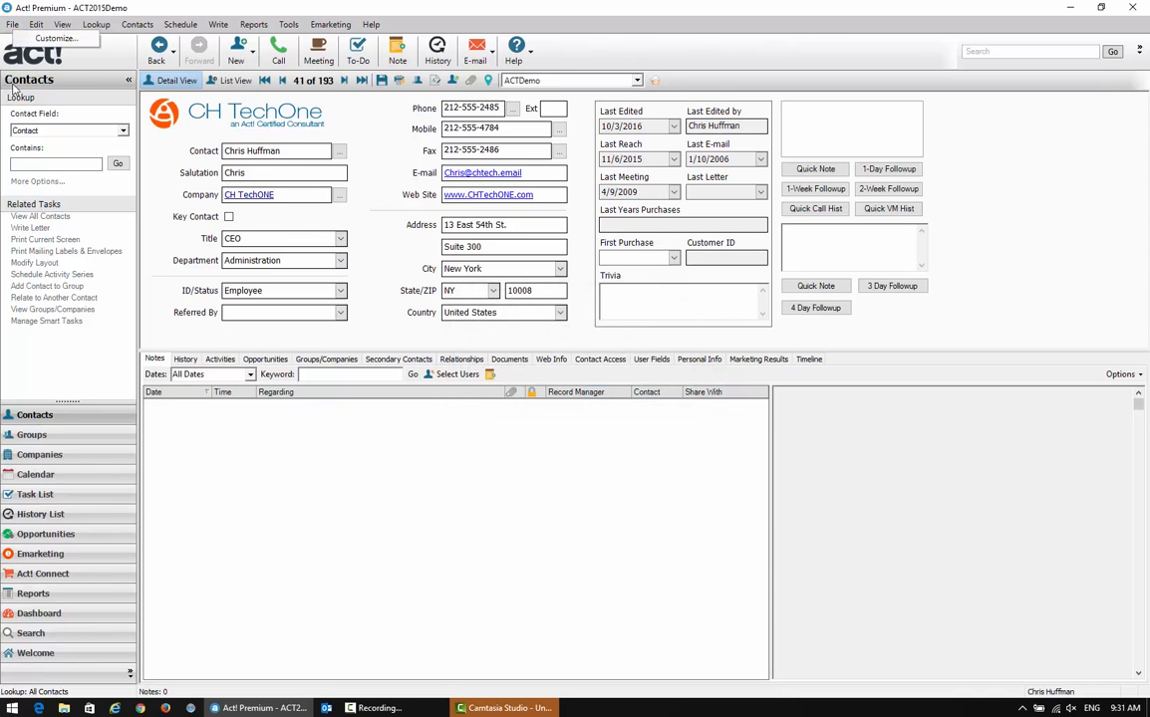
{"action": "left_click", "coordinate": [15, 29]}
{"action": "left_click", "coordinate": [15, 29]}
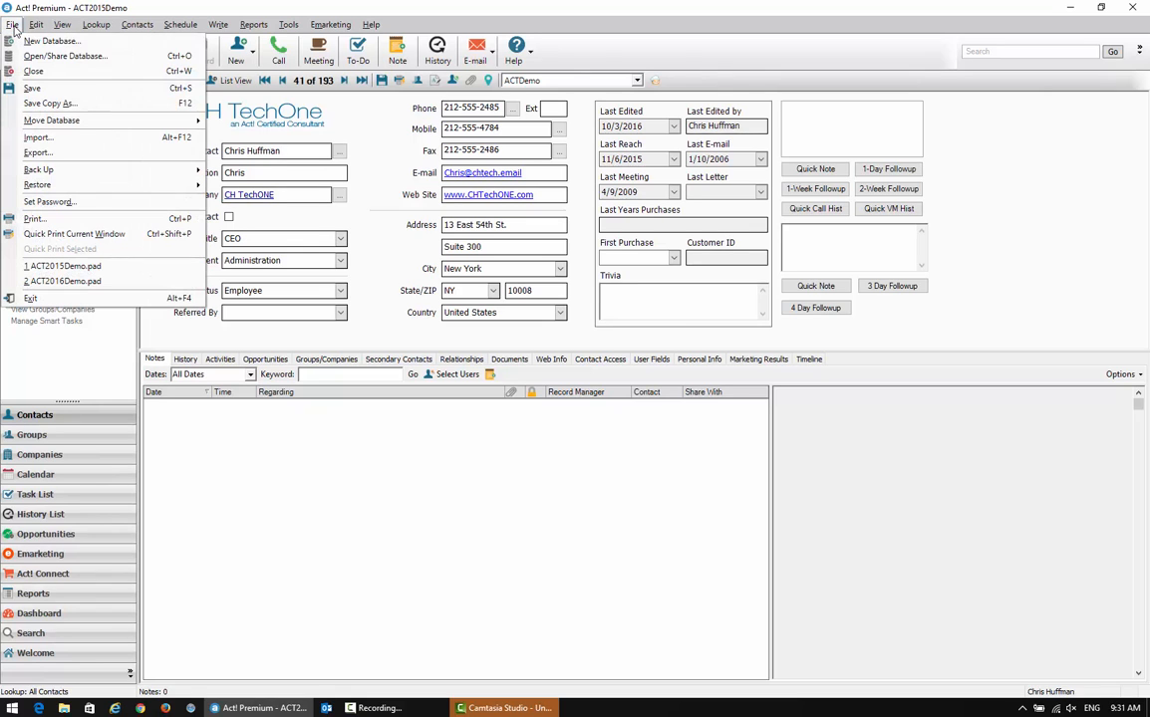
{"action": "left_click", "coordinate": [42, 140]}
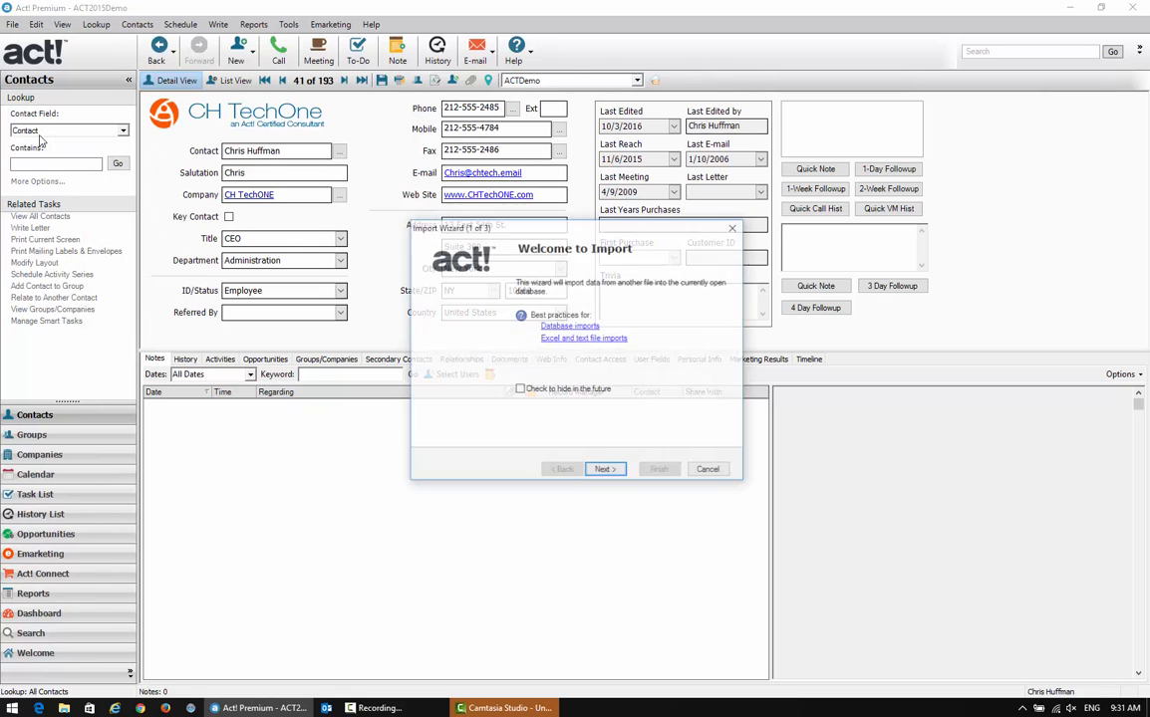
{"action": "left_click", "coordinate": [607, 470]}
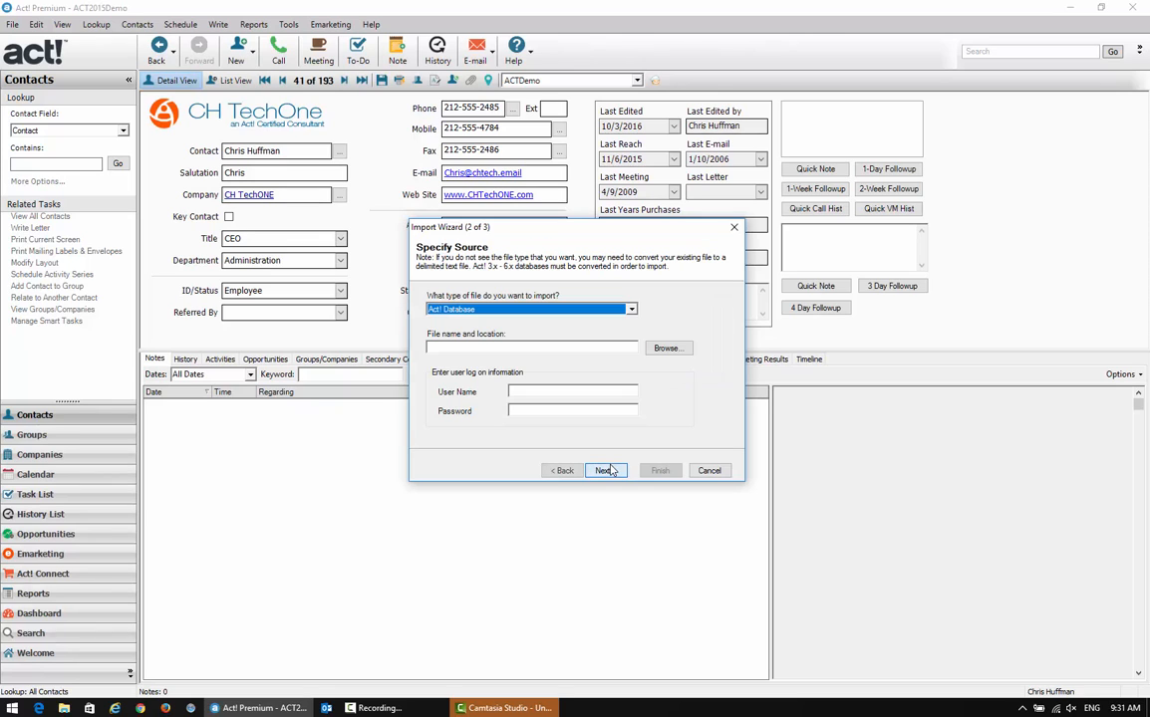
{"action": "left_click", "coordinate": [631, 310]}
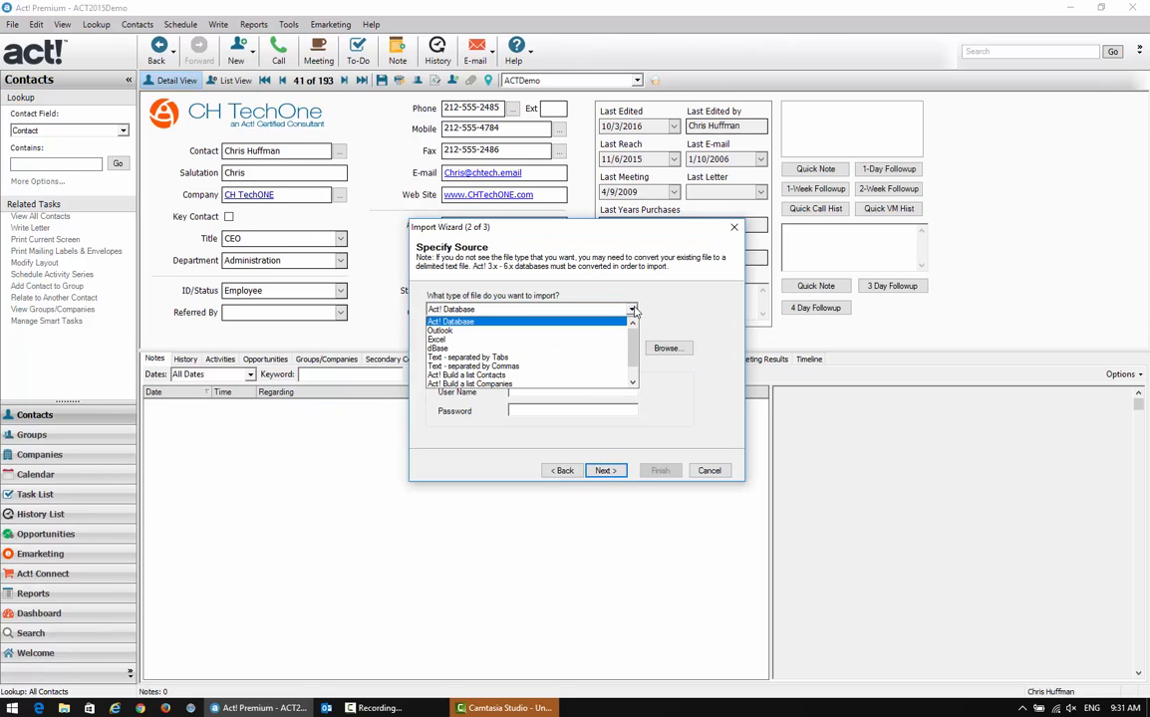
{"action": "left_click", "coordinate": [541, 340]}
Choose Simple Import.xlsx from the Desktop as the import source and continue to the record types
{"action": "left_click", "coordinate": [657, 353]}
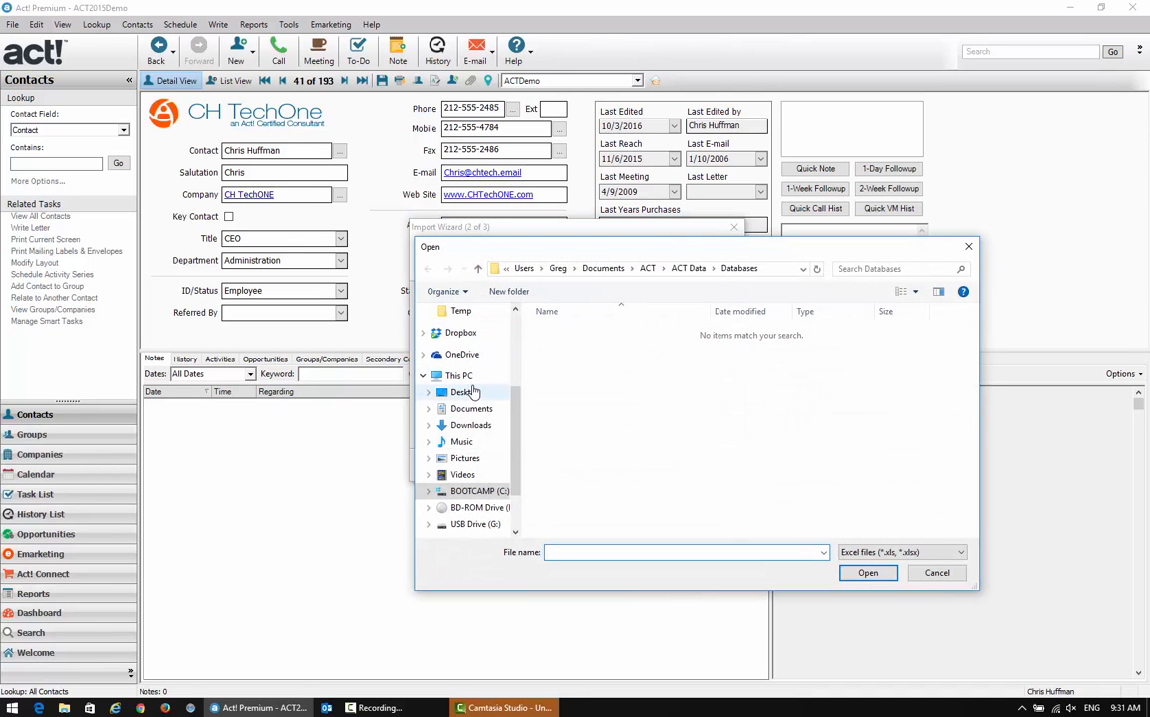
{"action": "left_click", "coordinate": [471, 393]}
{"action": "left_click", "coordinate": [583, 347]}
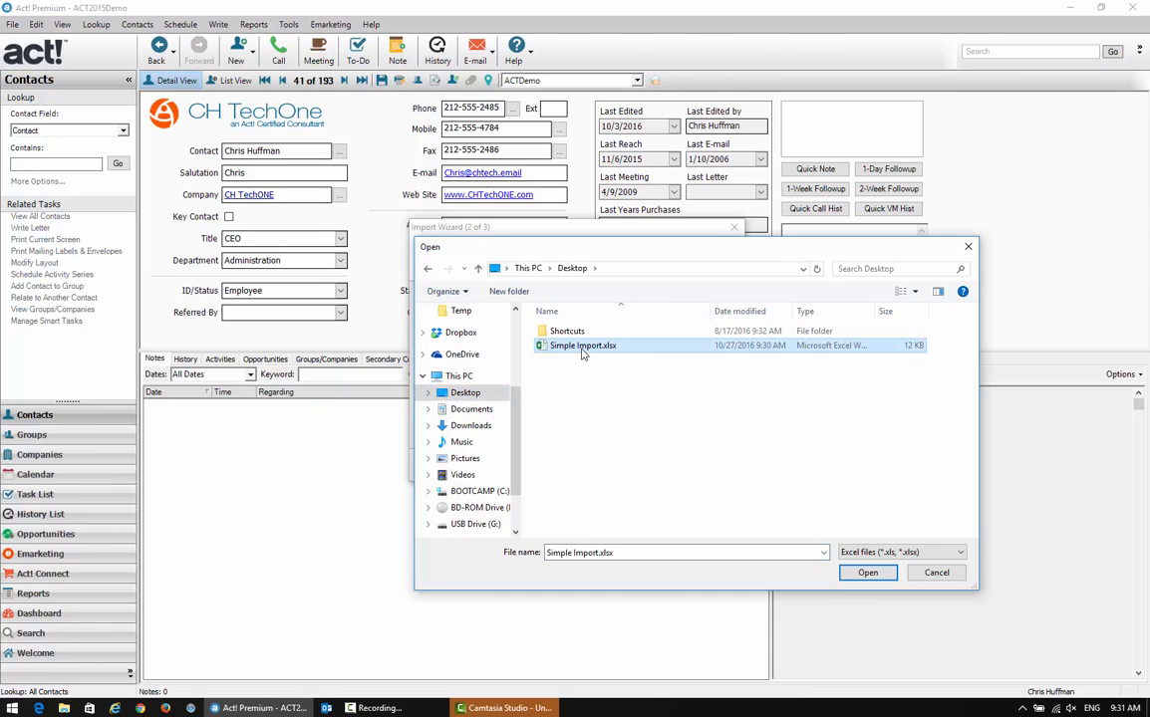
{"action": "left_click", "coordinate": [866, 573]}
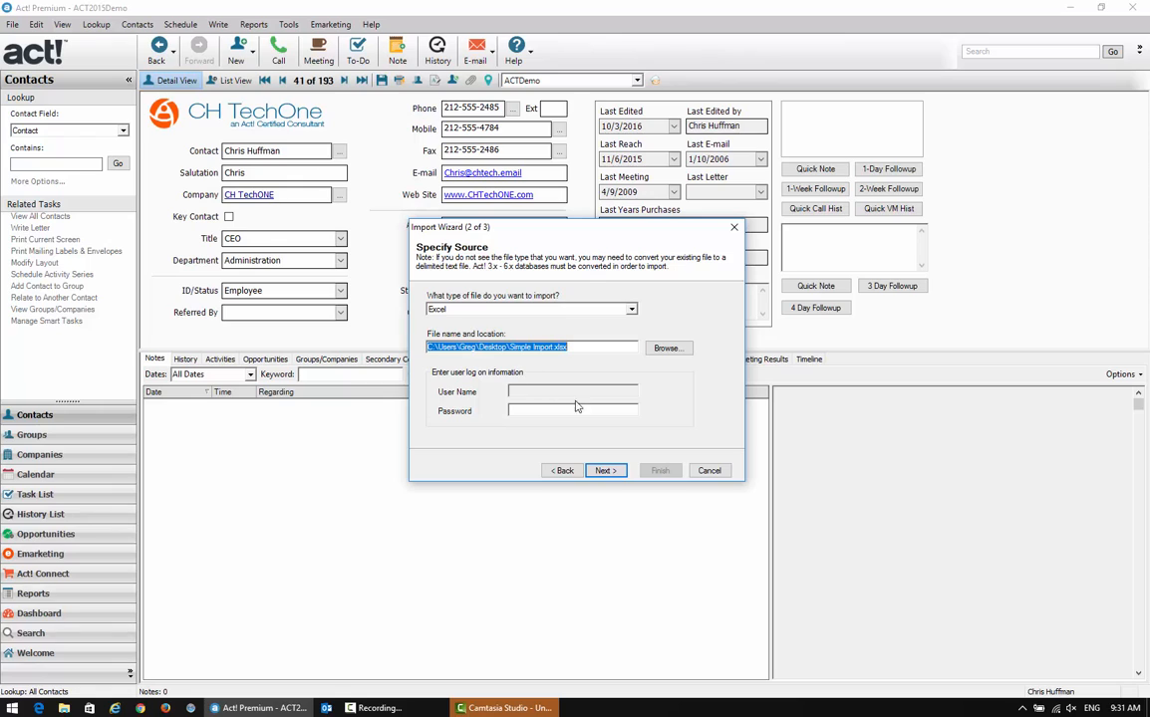
{"action": "left_click", "coordinate": [615, 472]}
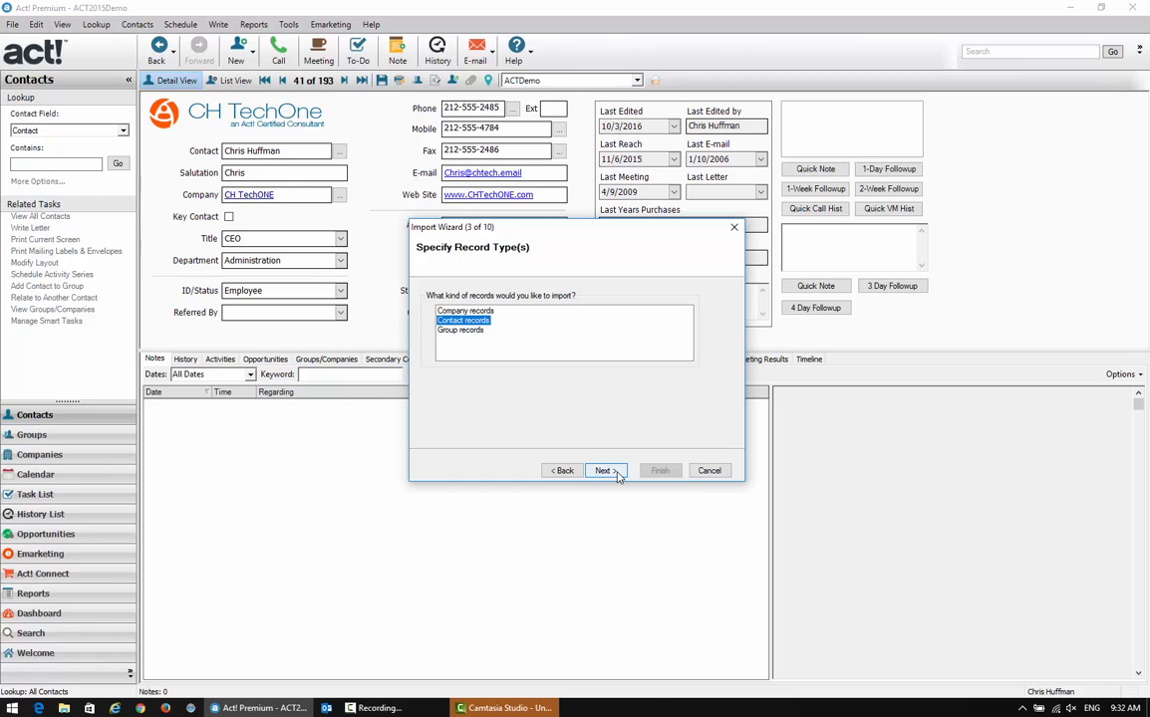
Set up a custom import of contact records that skips the first record, and proceed to the contact map
{"action": "left_click", "coordinate": [604, 470]}
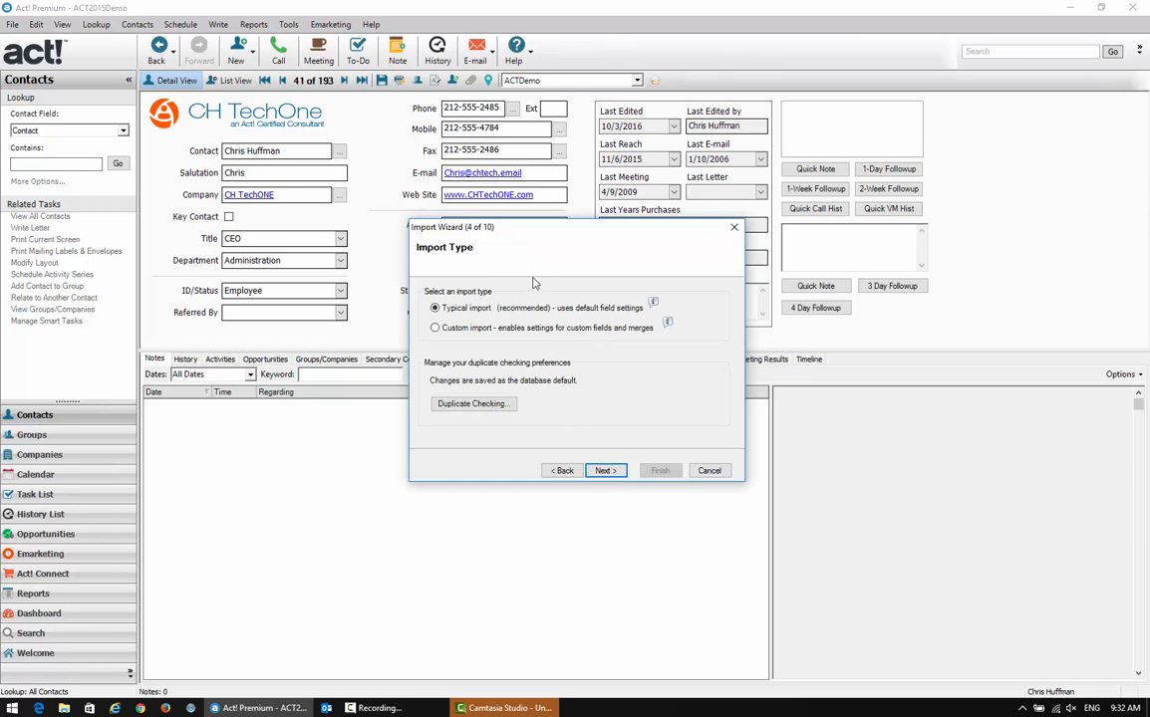
{"action": "left_click", "coordinate": [435, 329]}
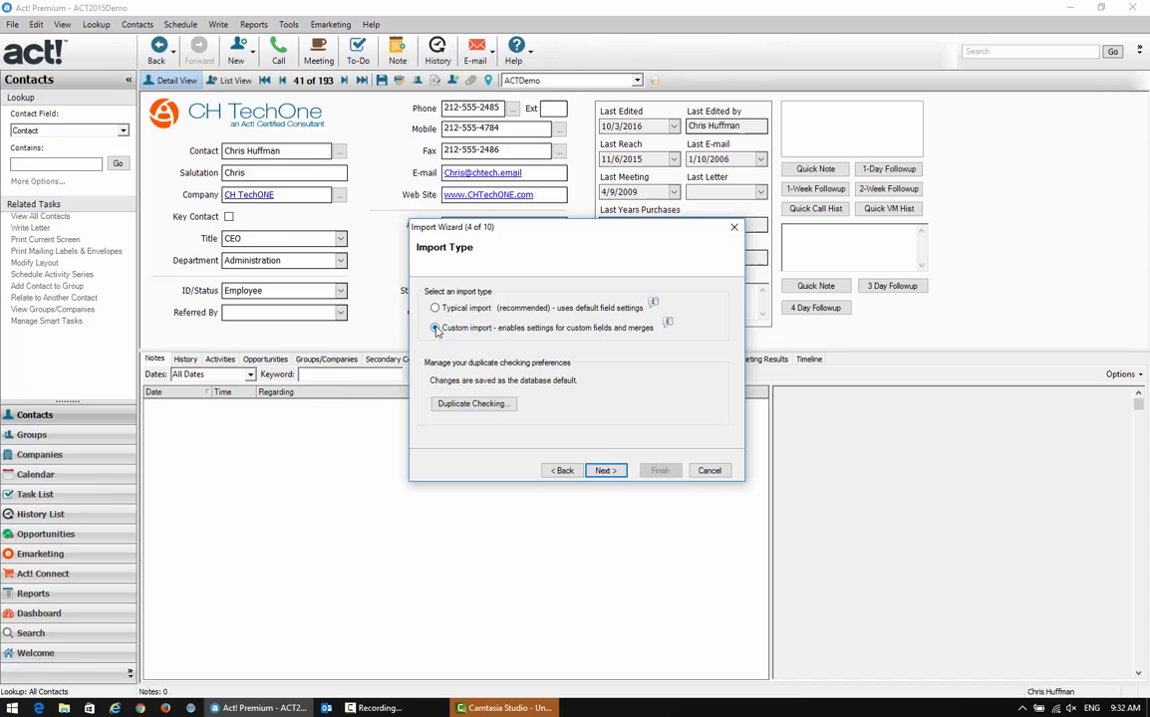
{"action": "left_click", "coordinate": [606, 472]}
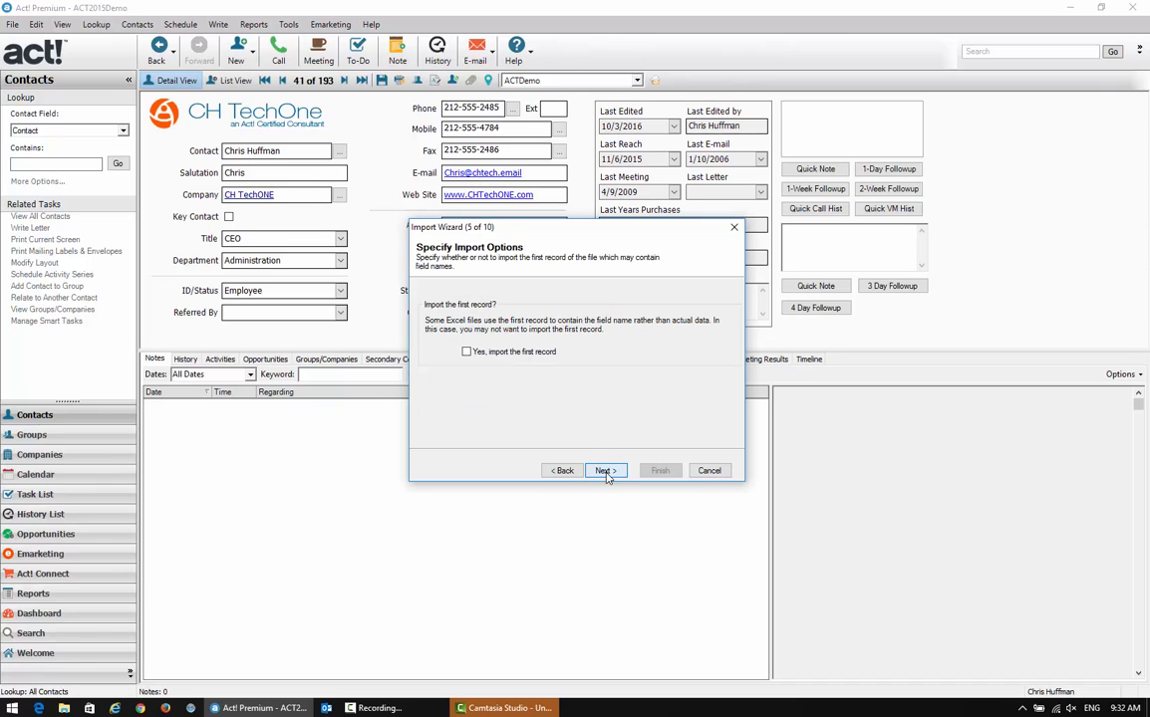
{"action": "left_click", "coordinate": [605, 471]}
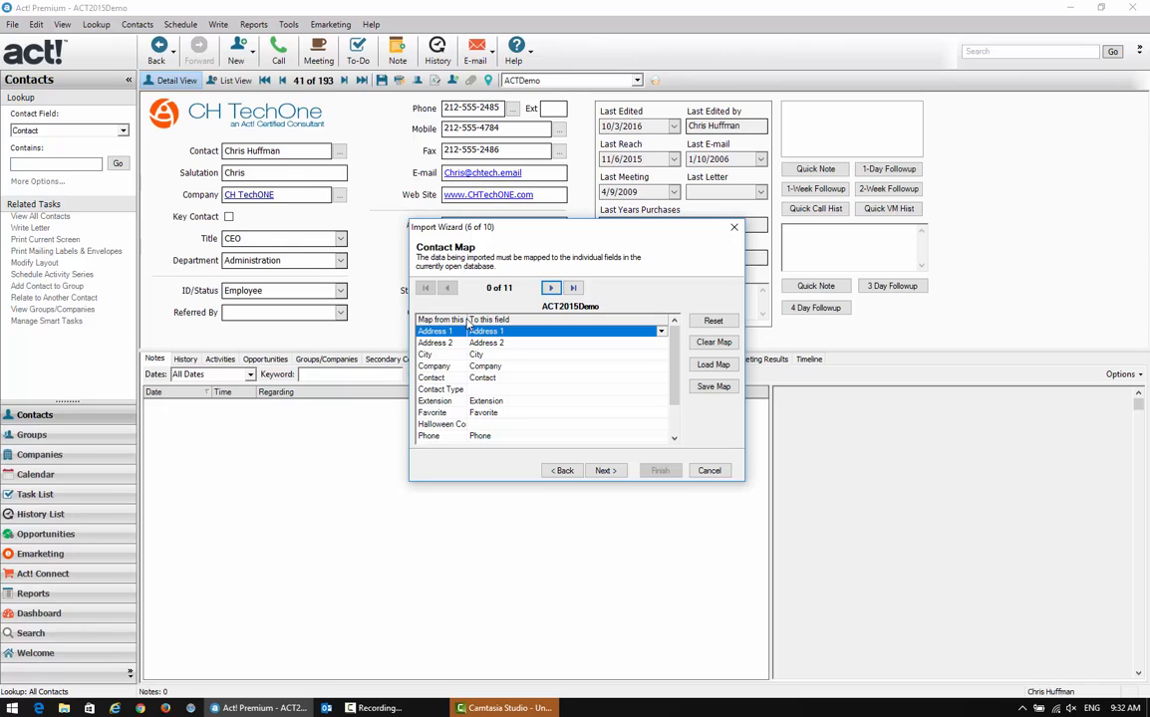
Widen the source field column of the contact map and look through the target fields available for Contact Type
{"action": "left_click_drag", "start_coordinate": [467, 318], "coordinate": [514, 319]}
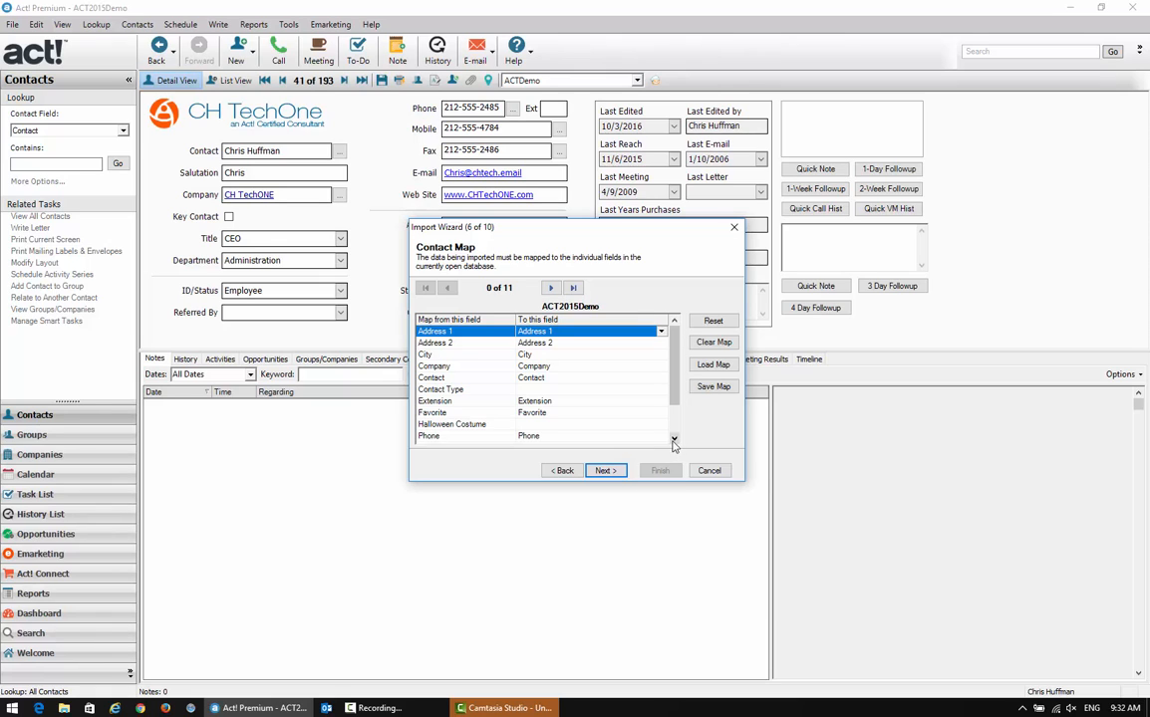
{"action": "left_click", "coordinate": [556, 390]}
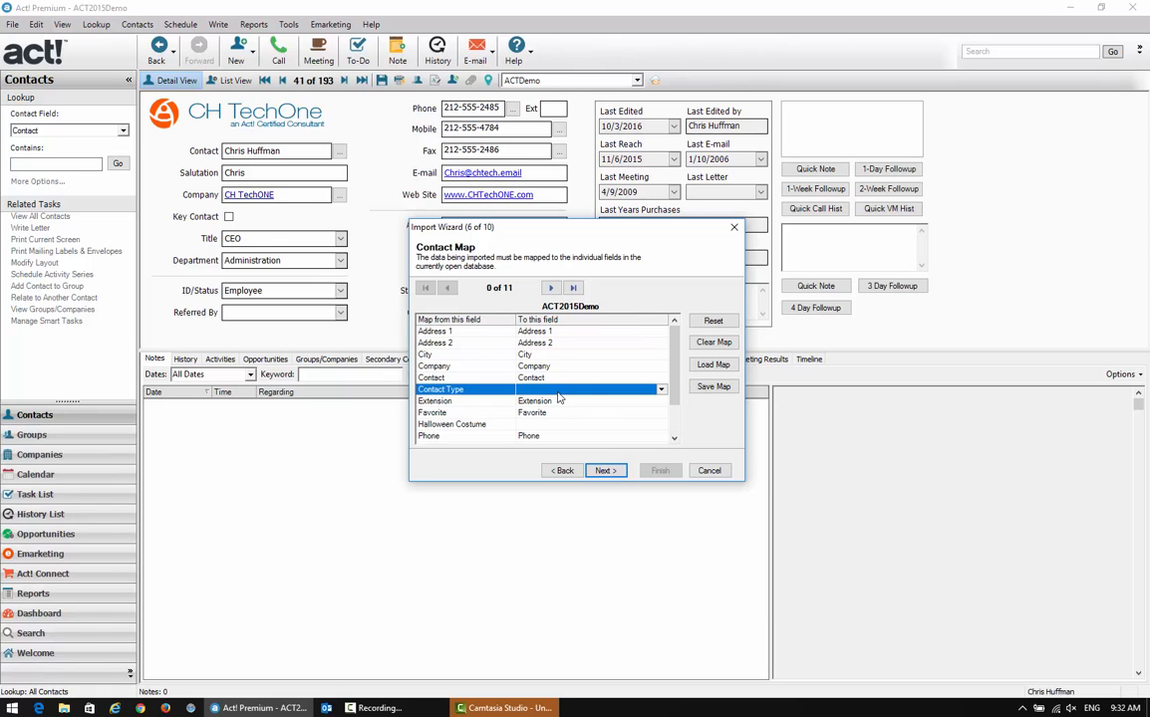
{"action": "left_click", "coordinate": [662, 391]}
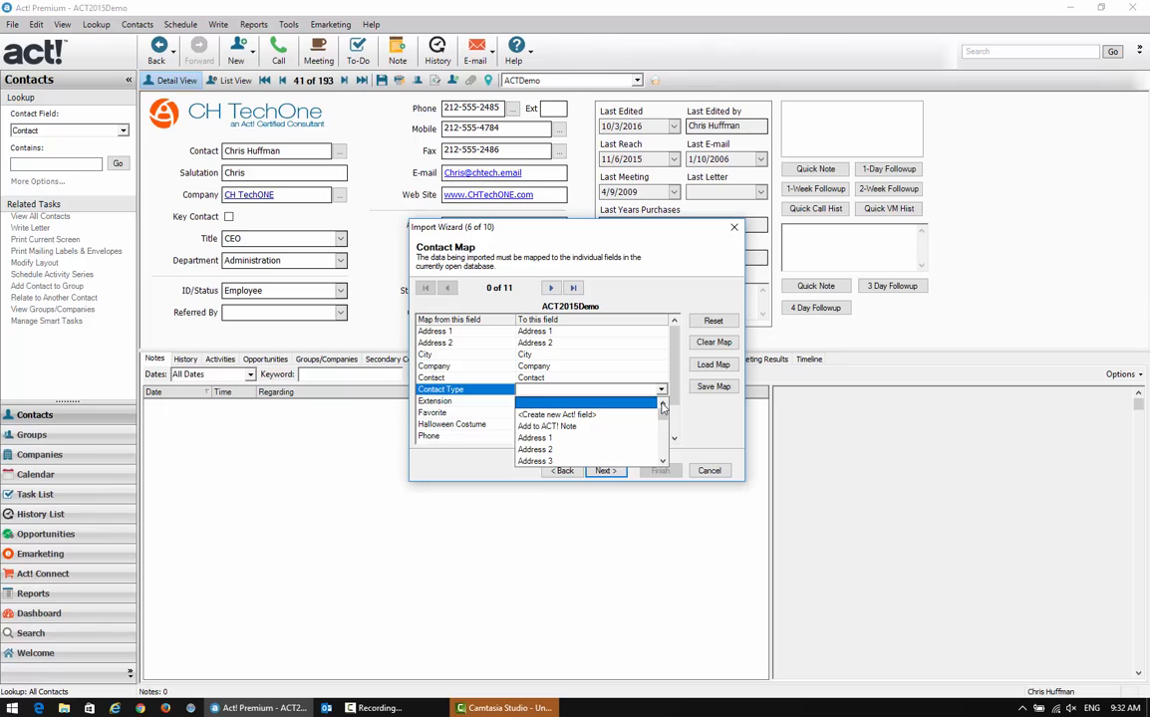
{"action": "left_click", "coordinate": [636, 403]}
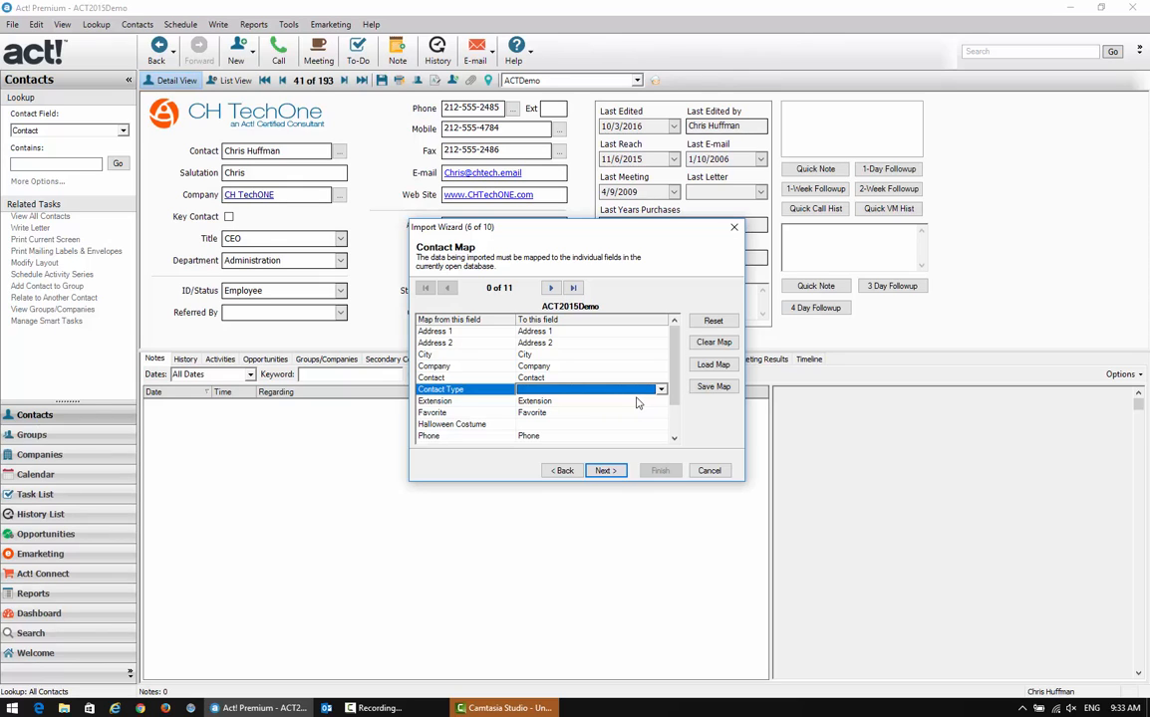
{"action": "left_click", "coordinate": [659, 388]}
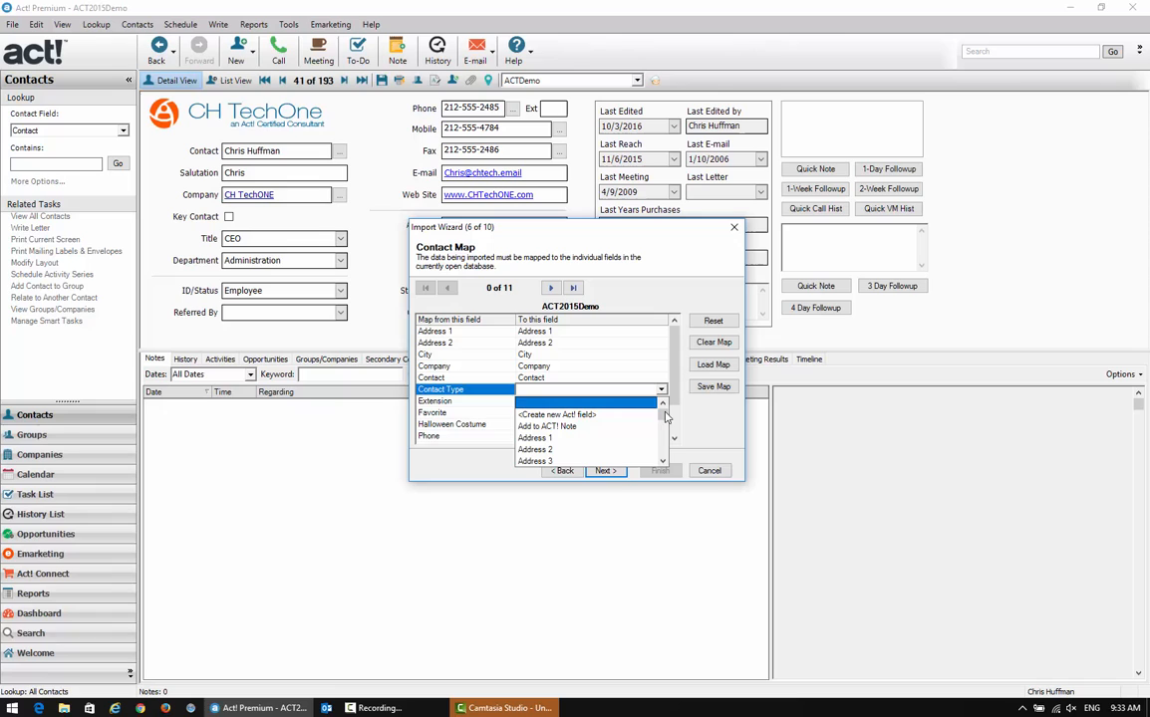
{"action": "left_click", "coordinate": [663, 462]}
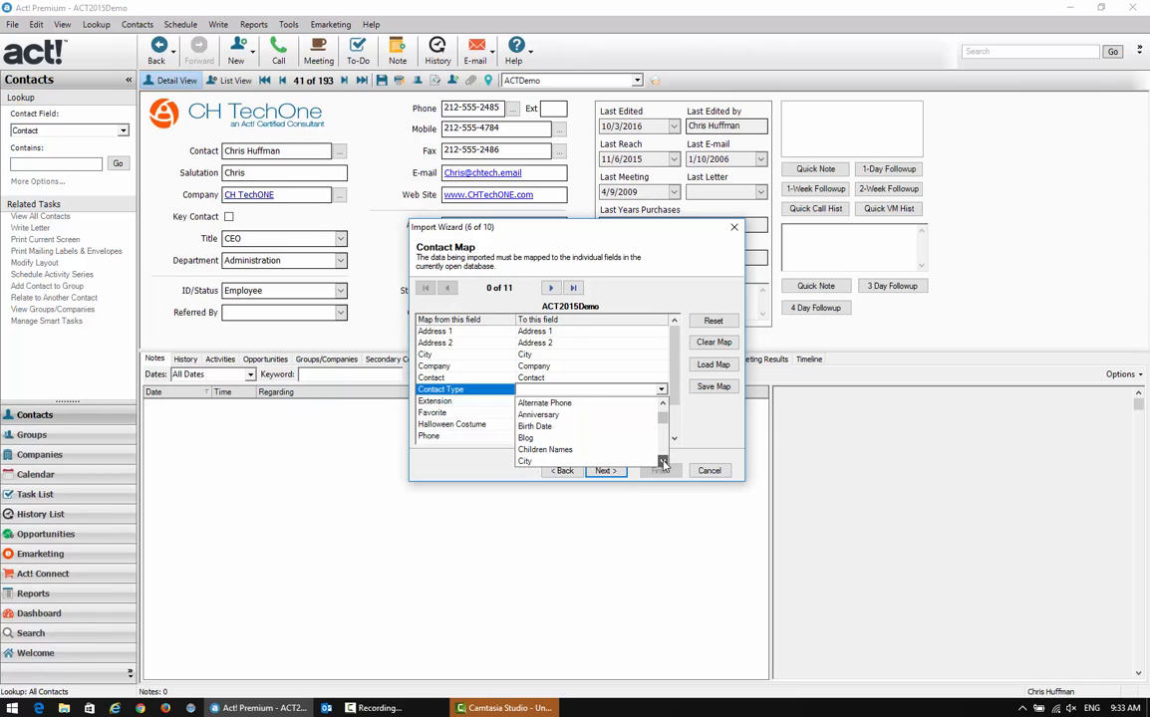
{"action": "left_click", "coordinate": [662, 462]}
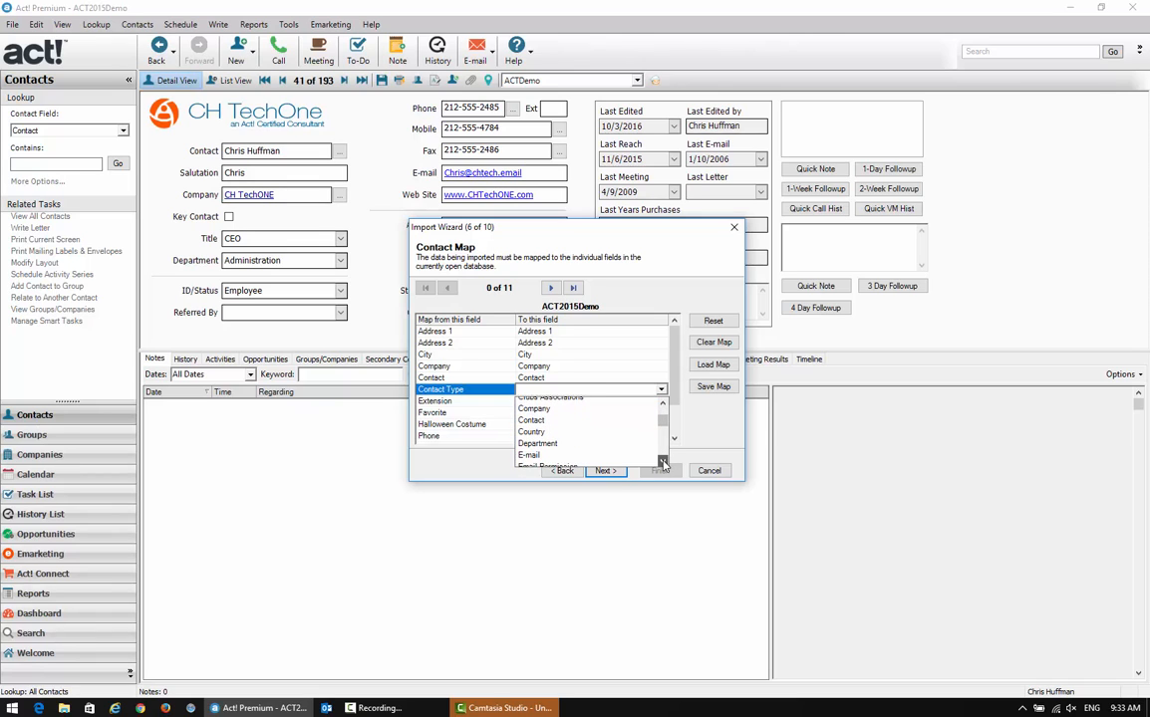
{"action": "left_click", "coordinate": [663, 462]}
{"action": "left_click", "coordinate": [662, 462]}
{"action": "left_click", "coordinate": [662, 462]}
{"action": "left_click", "coordinate": [662, 462]}
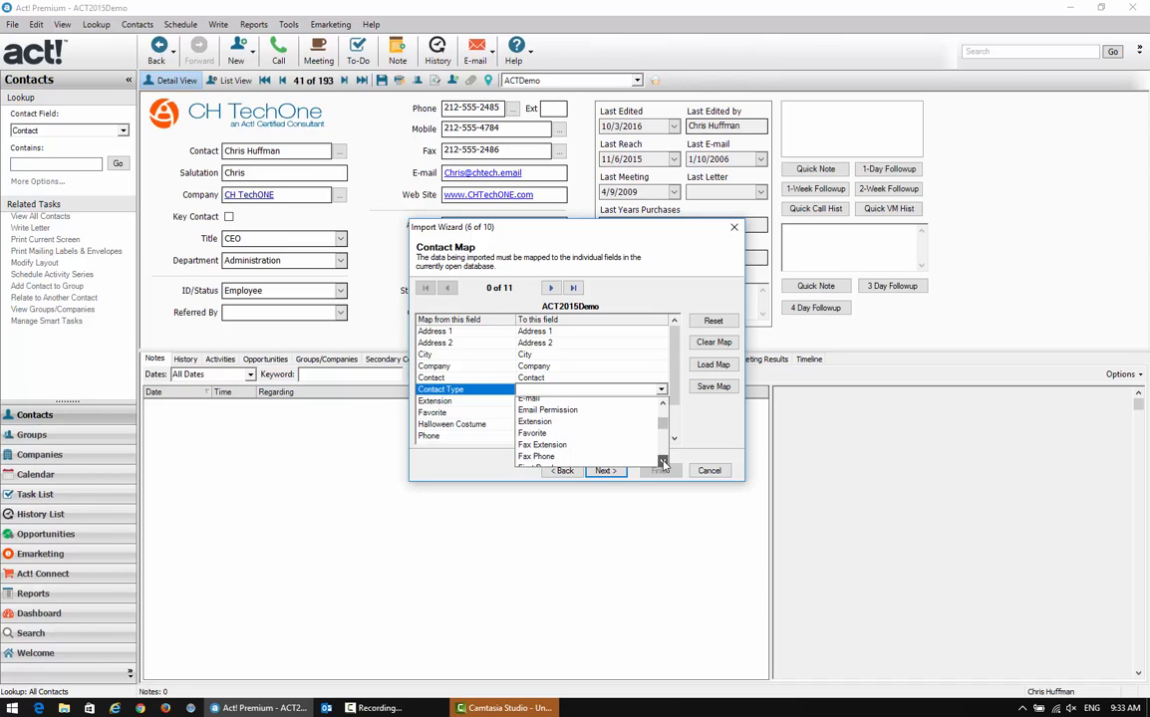
{"action": "left_click", "coordinate": [662, 462]}
{"action": "left_click", "coordinate": [662, 462]}
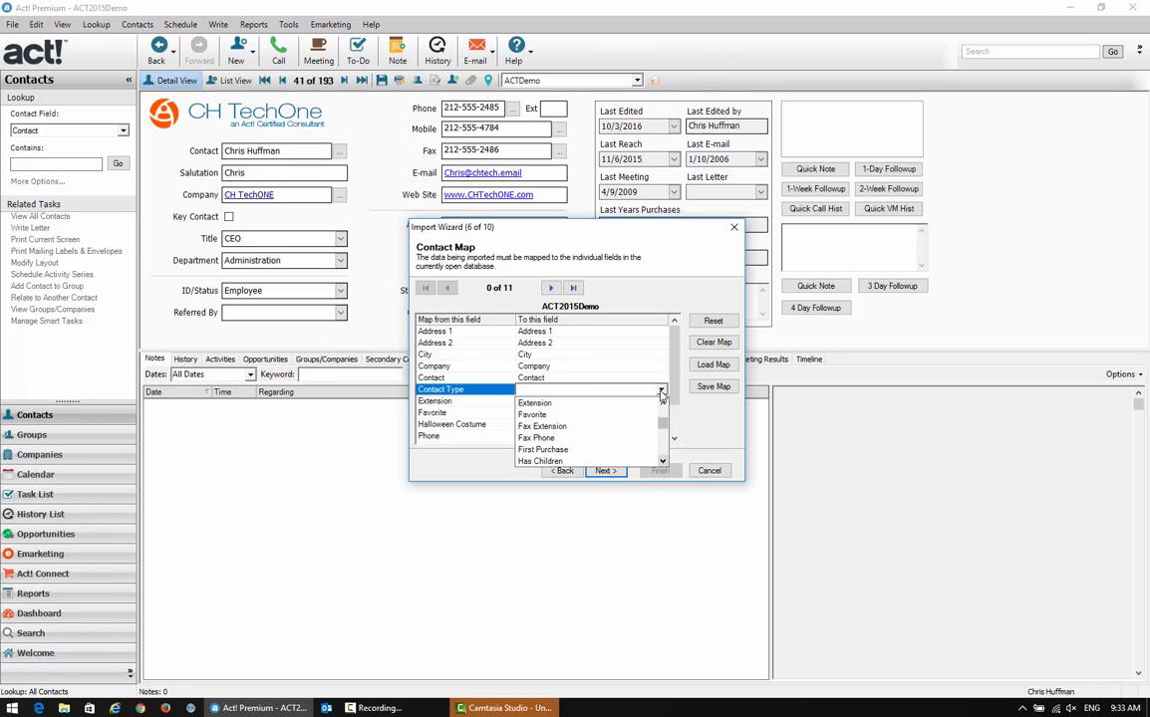
{"action": "left_click", "coordinate": [662, 392]}
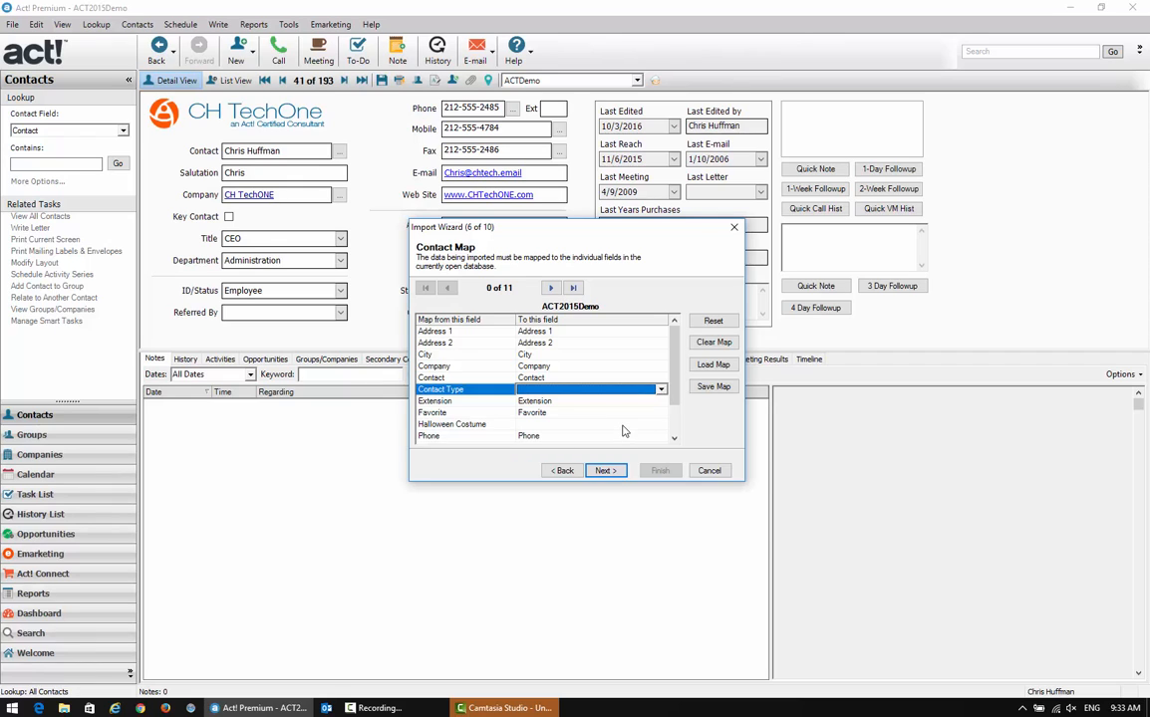
Map the Halloween Costume source field to the User 1 field in the contact map
{"action": "left_click", "coordinate": [623, 426]}
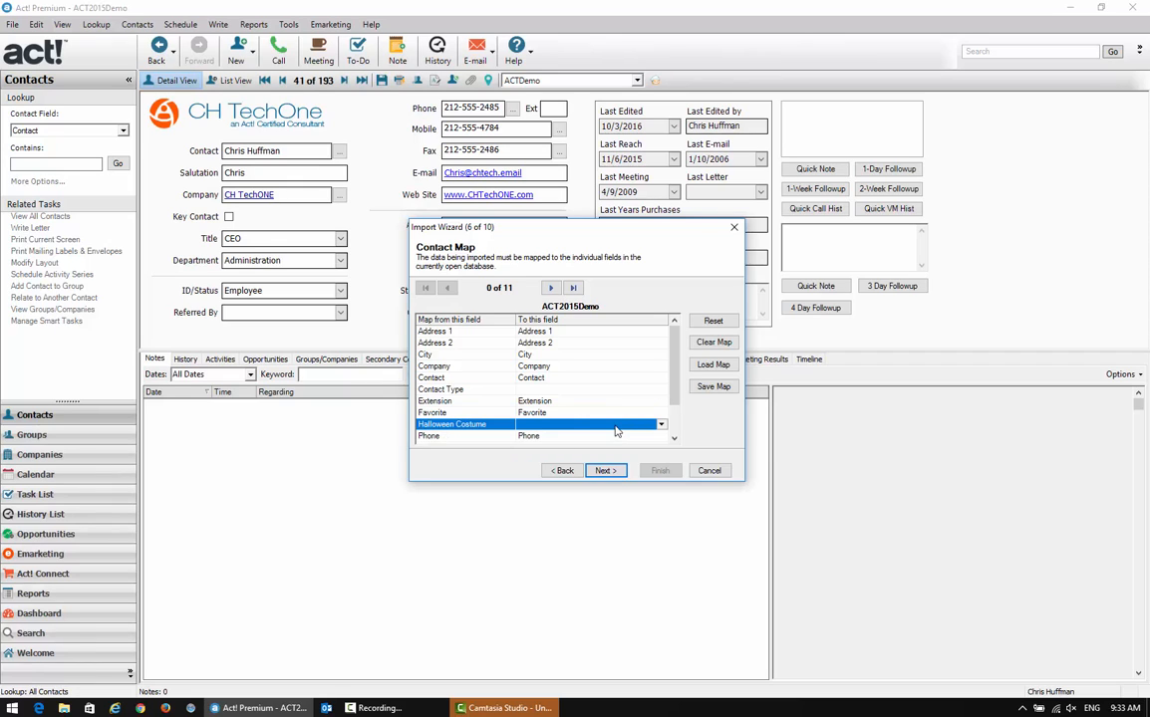
{"action": "left_click", "coordinate": [675, 439]}
{"action": "left_click", "coordinate": [675, 439]}
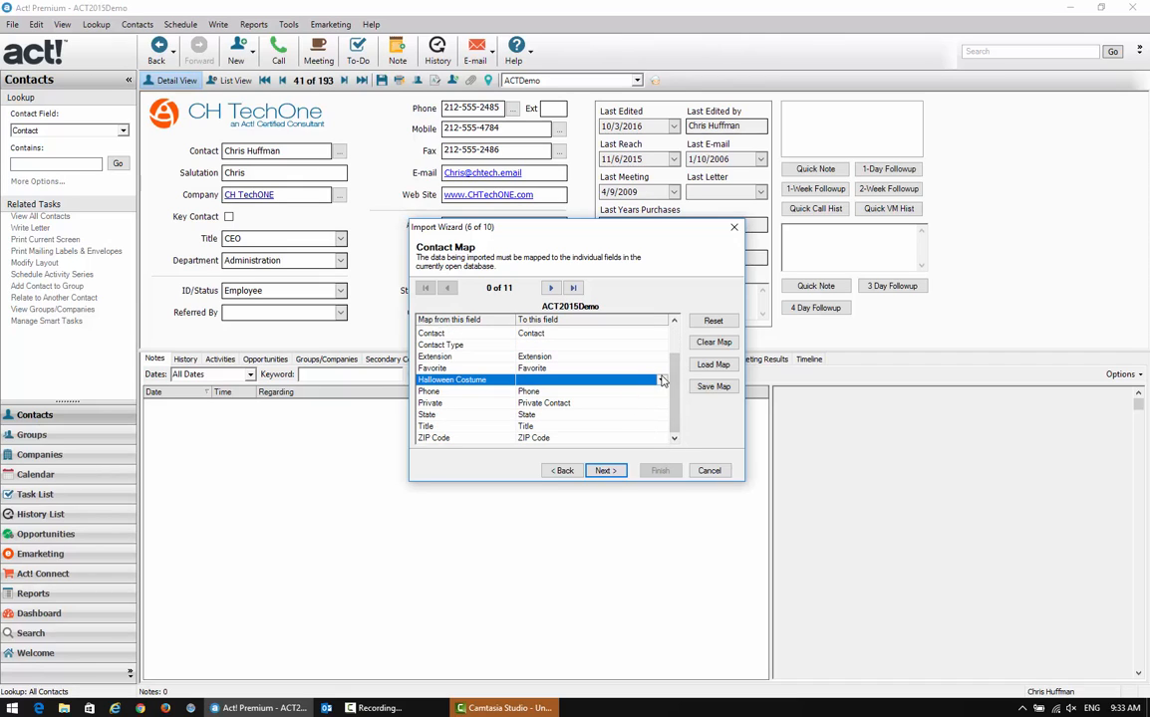
{"action": "left_click", "coordinate": [661, 379]}
{"action": "left_click", "coordinate": [664, 426]}
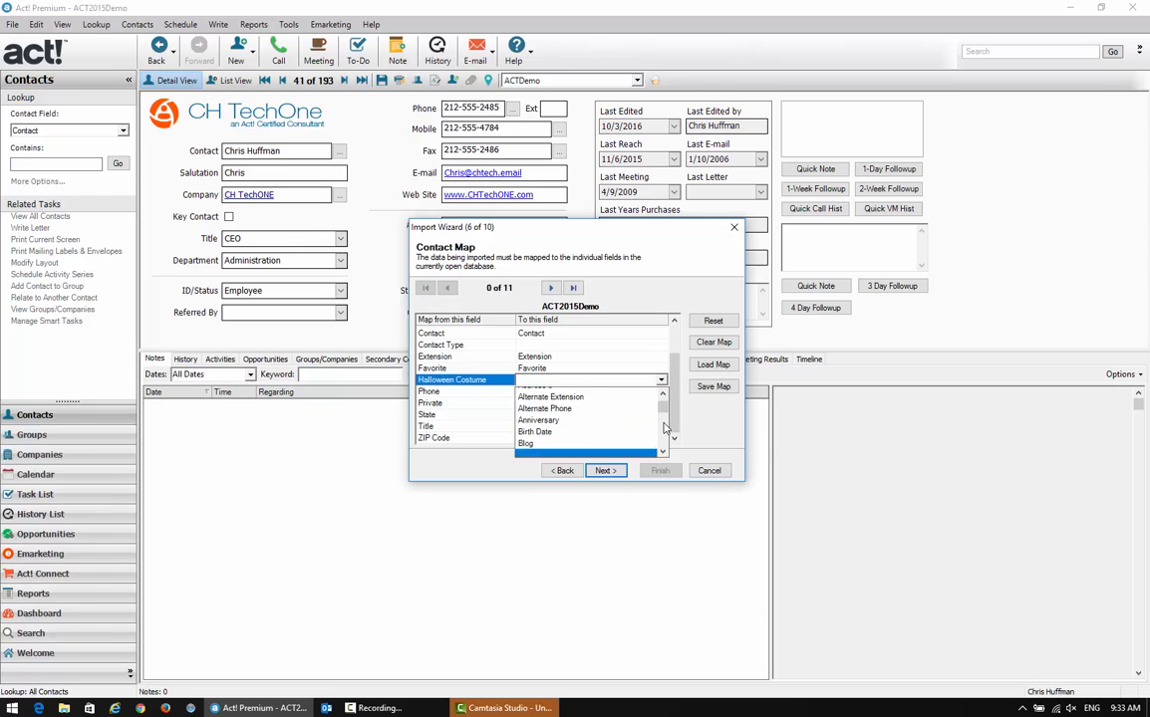
{"action": "left_click", "coordinate": [664, 452]}
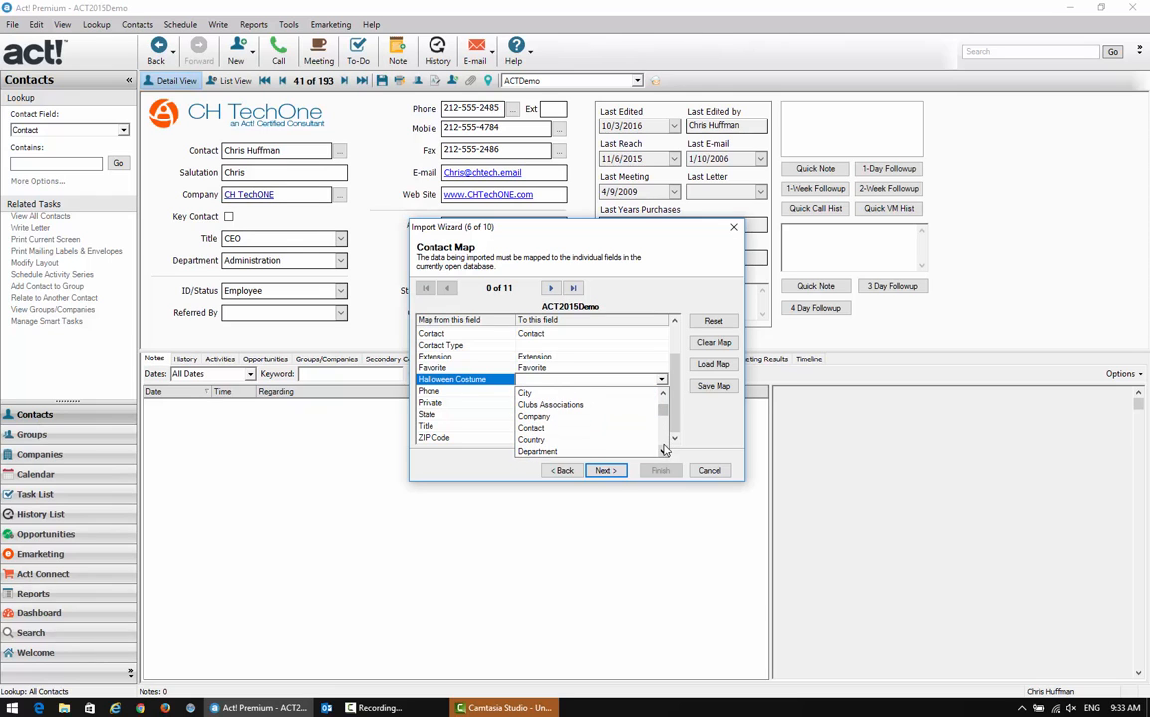
{"action": "scroll", "coordinate": [663, 448], "scroll_direction": "down", "scroll_amount": 10}
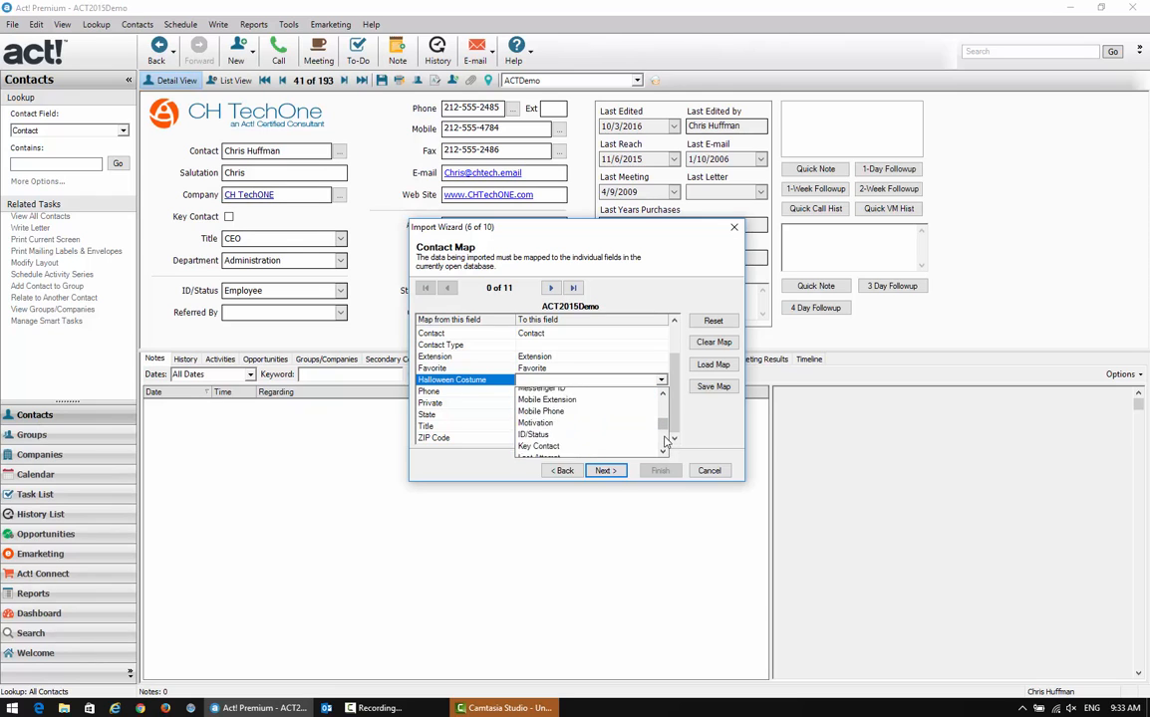
{"action": "scroll", "coordinate": [665, 441], "scroll_direction": "down", "scroll_amount": 10}
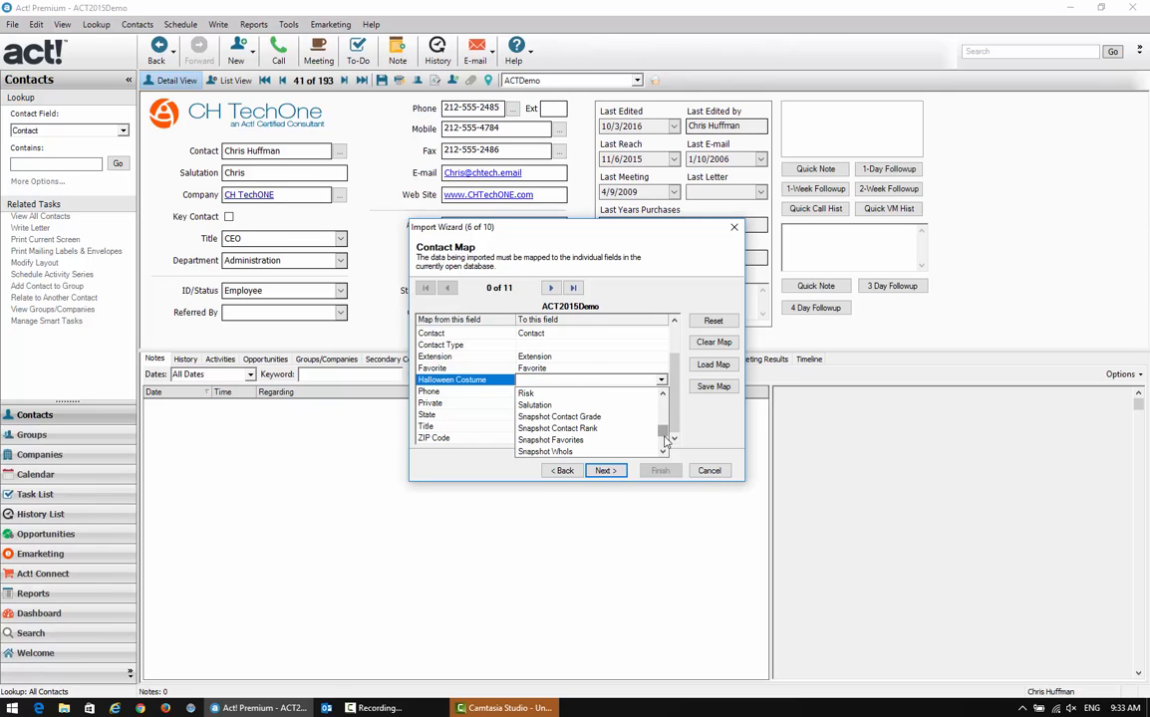
{"action": "scroll", "coordinate": [663, 442], "scroll_direction": "down", "scroll_amount": 5}
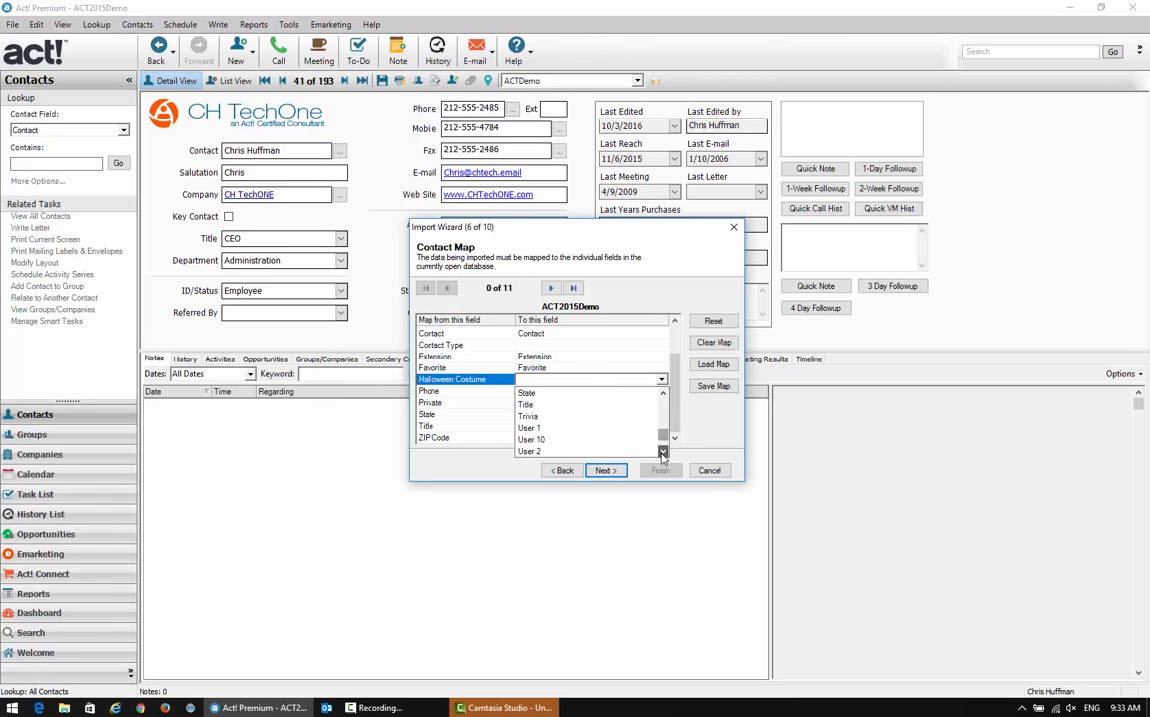
{"action": "left_click", "coordinate": [532, 404]}
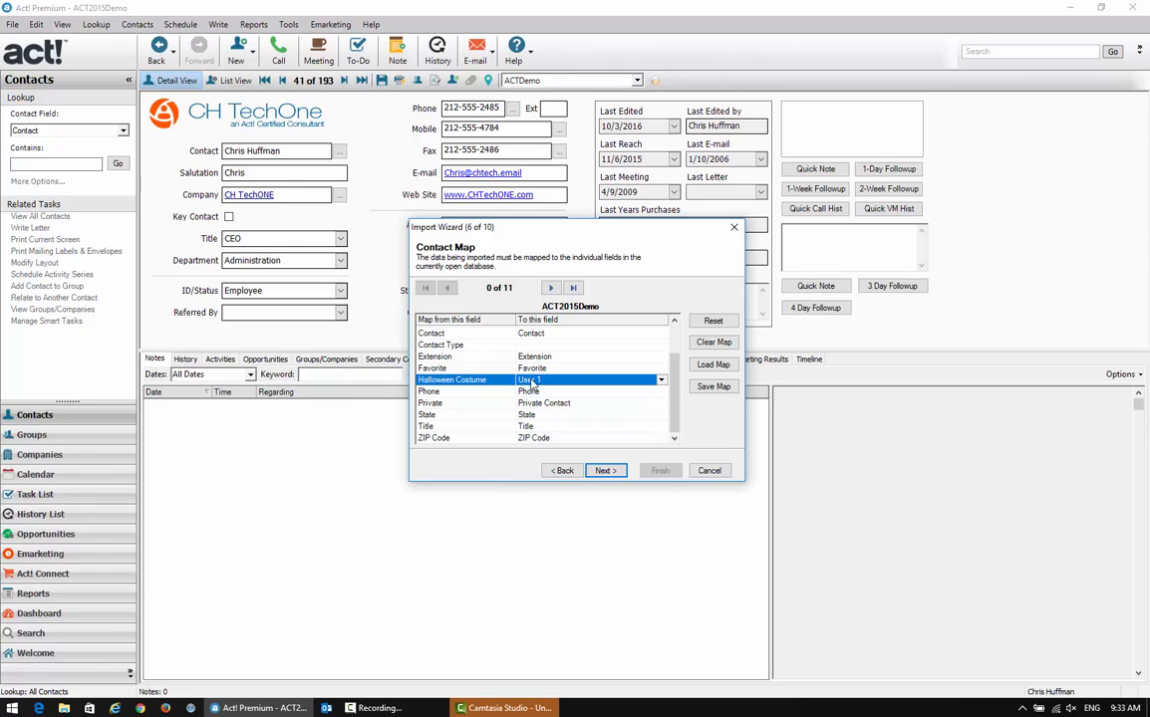
Proceed to the contact merge options and accept Merge for matching contact records and Add for non-matching ones
{"action": "left_click", "coordinate": [606, 471]}
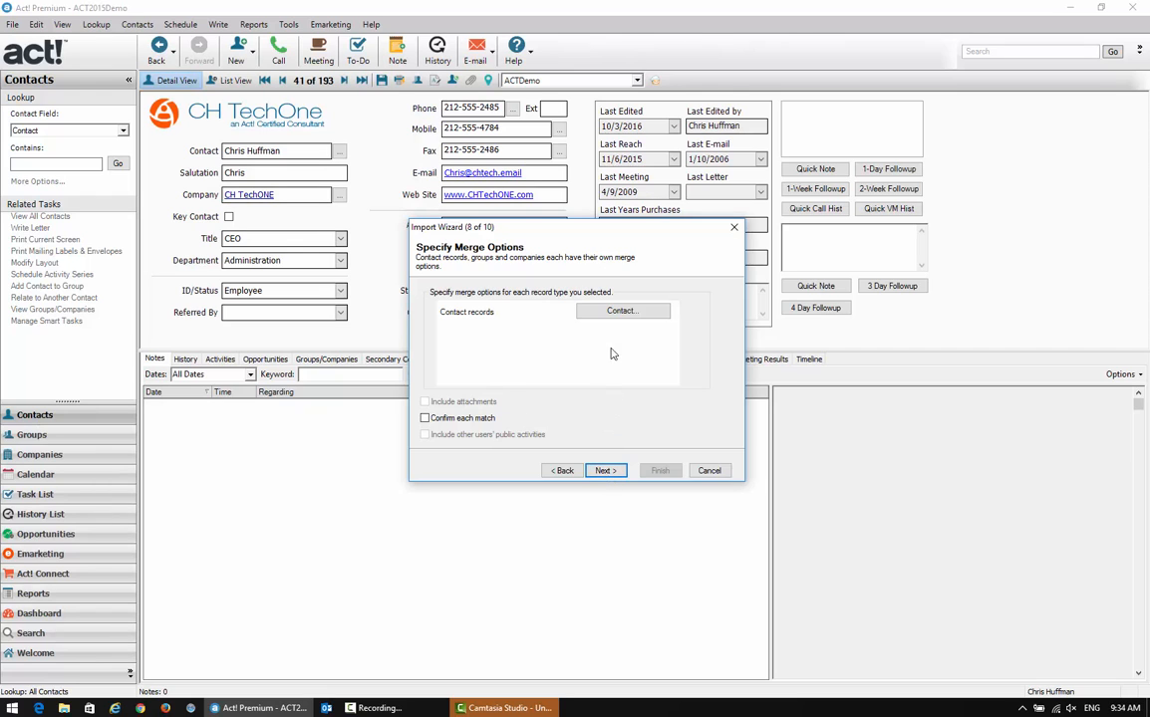
{"action": "left_click", "coordinate": [624, 312]}
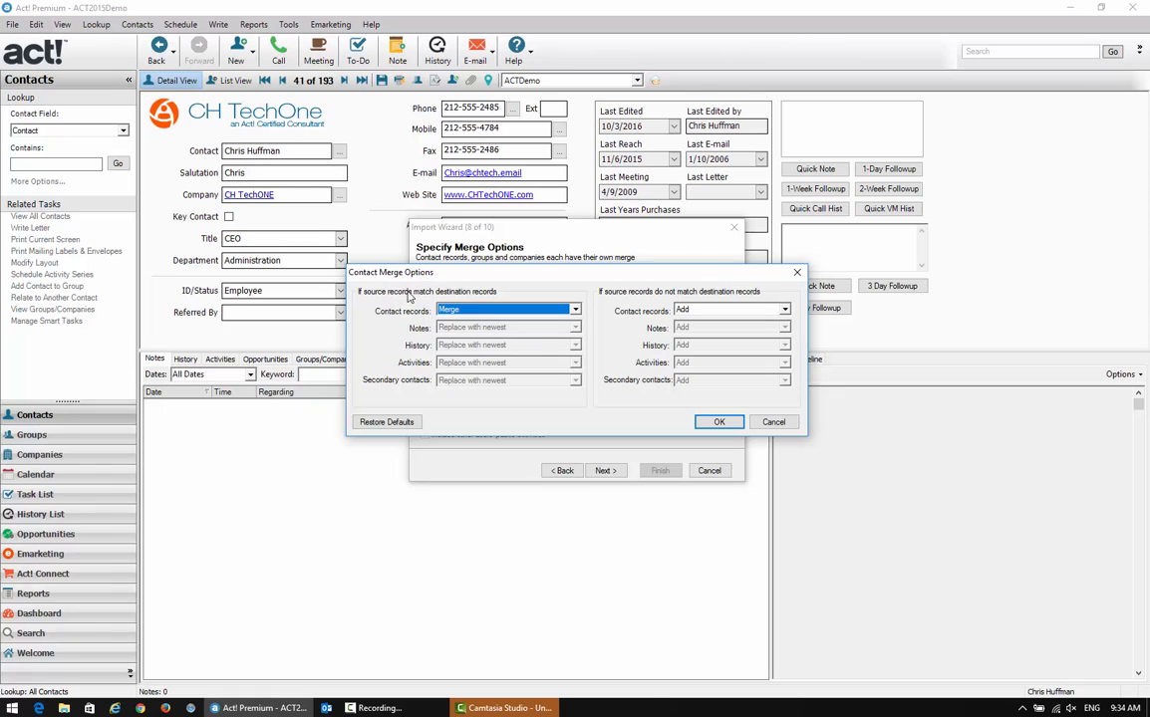
{"action": "left_click", "coordinate": [718, 422]}
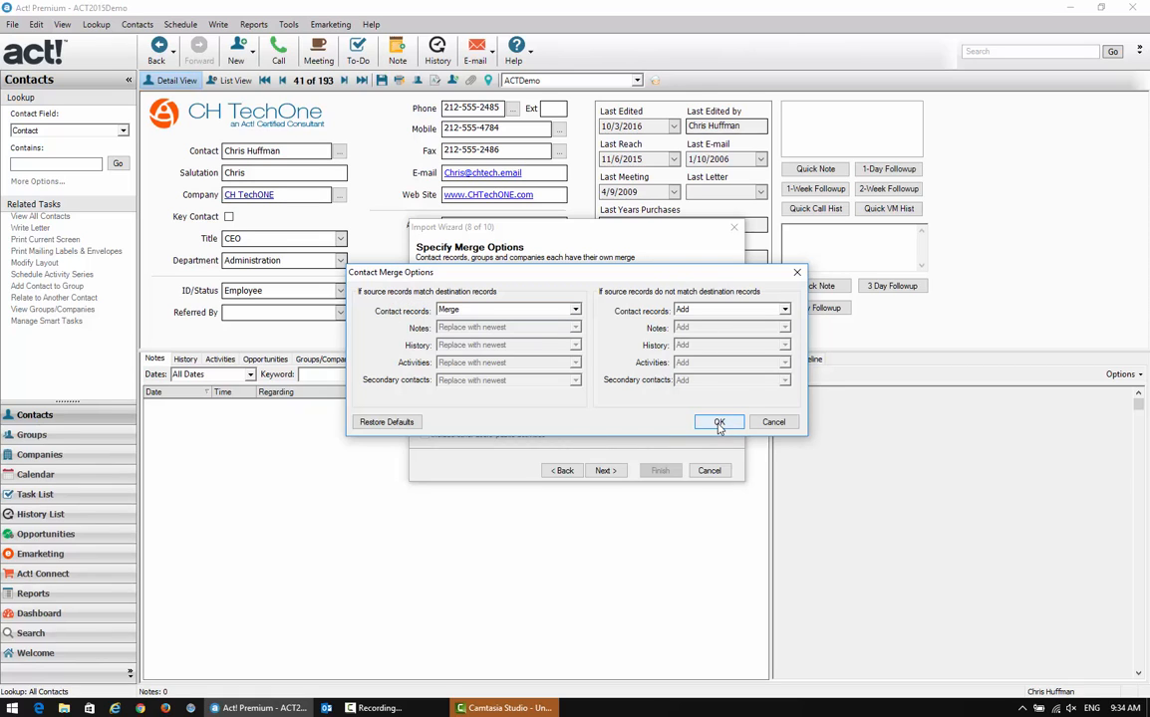
Continue to the import confirmation, run the import of the Excel contacts and finish the wizard
{"action": "left_click", "coordinate": [619, 471]}
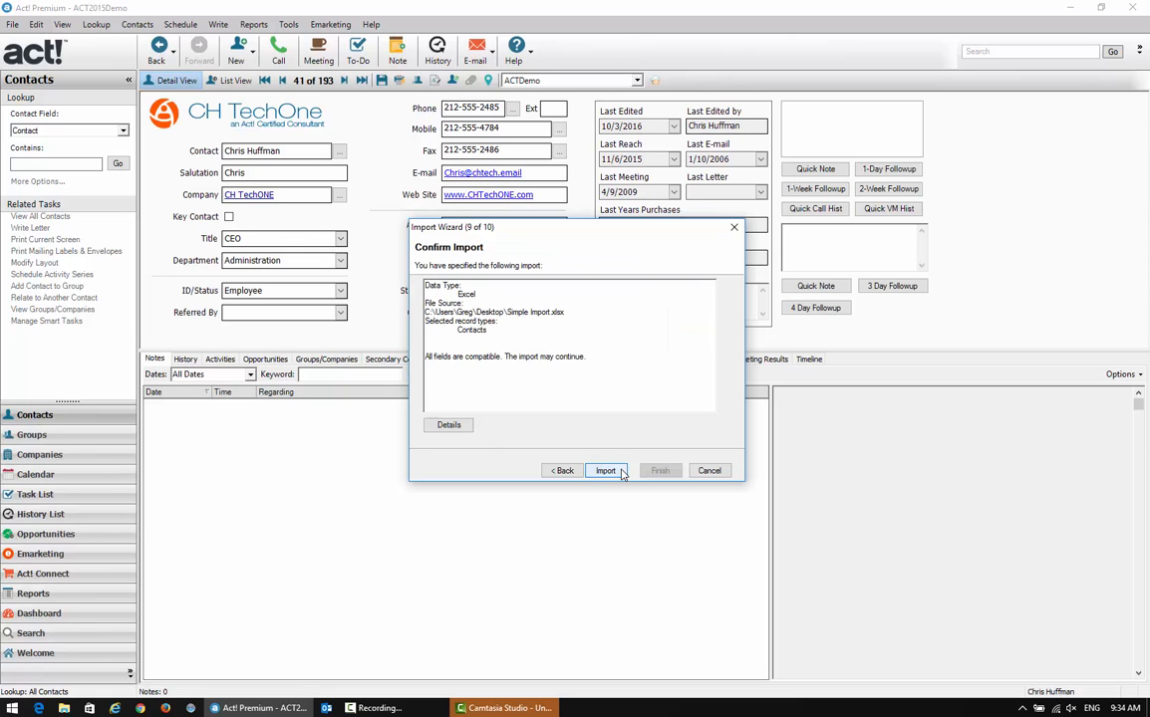
{"action": "left_click", "coordinate": [606, 471]}
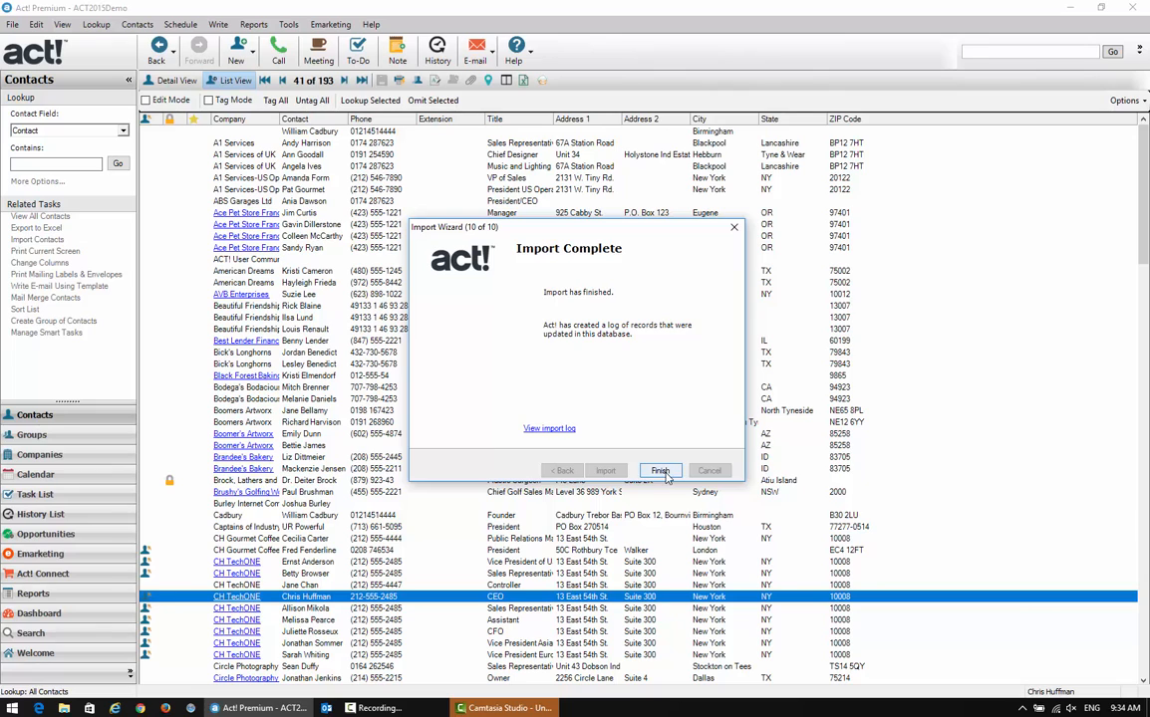
{"action": "left_click", "coordinate": [660, 471]}
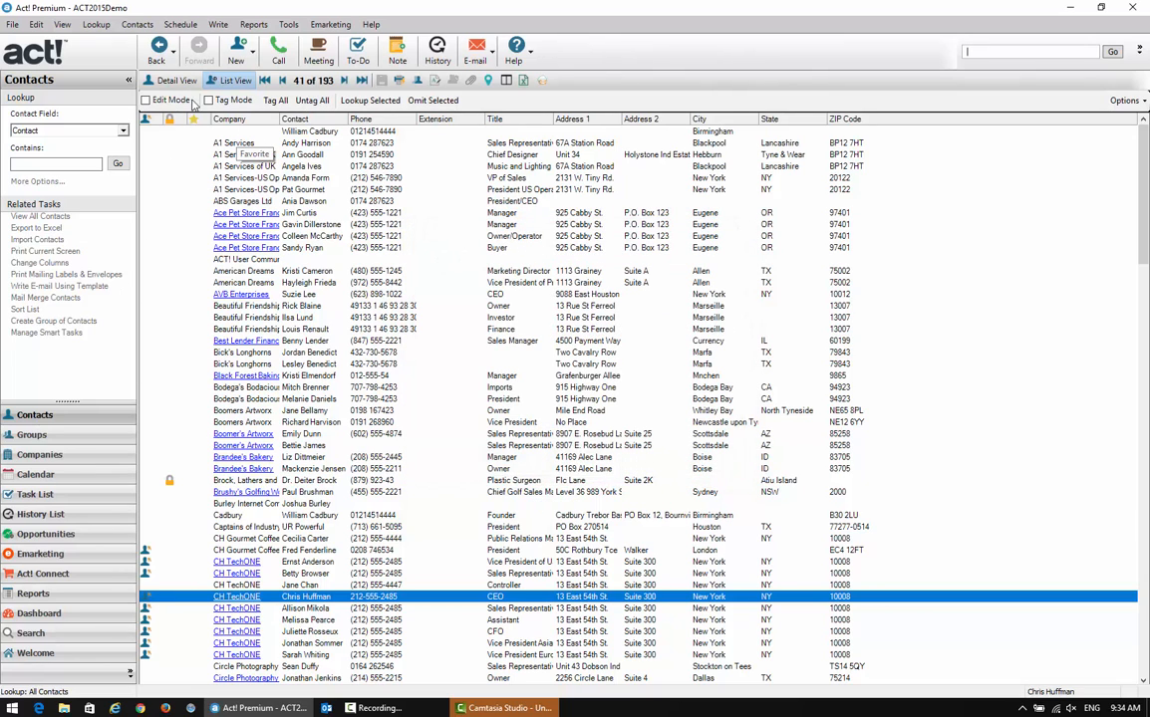
Look up the contacts whose User 1 field meets the Contains Data condition
{"action": "left_click", "coordinate": [93, 25]}
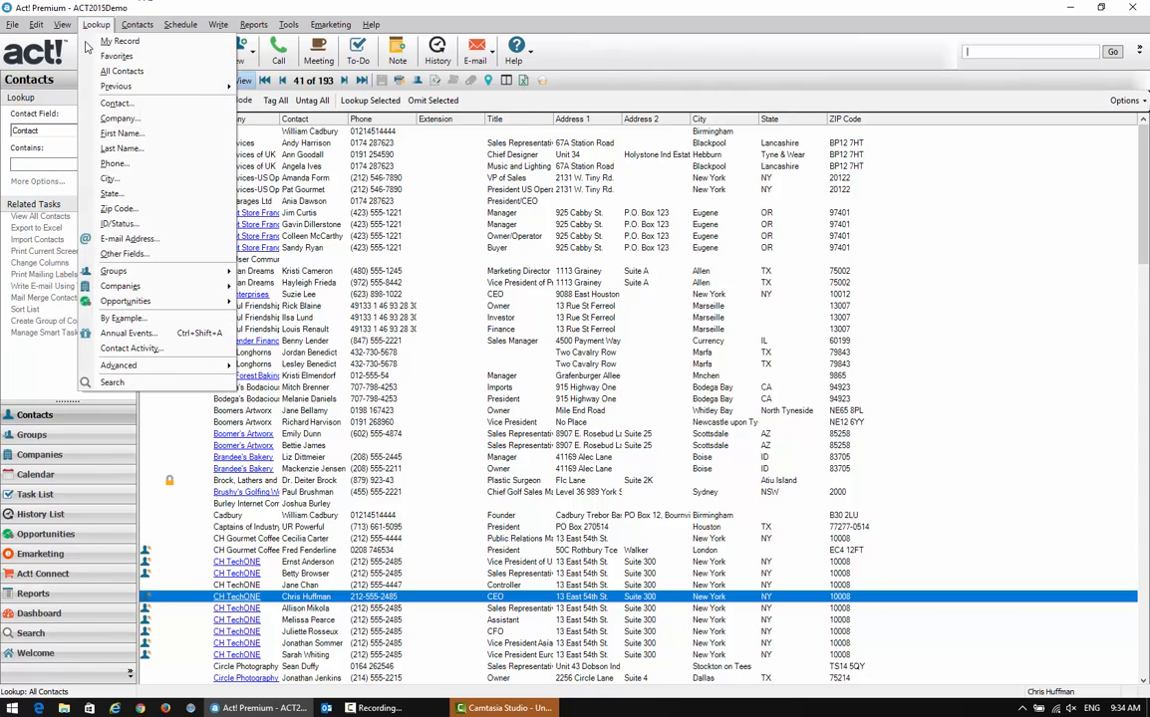
{"action": "left_click", "coordinate": [118, 253]}
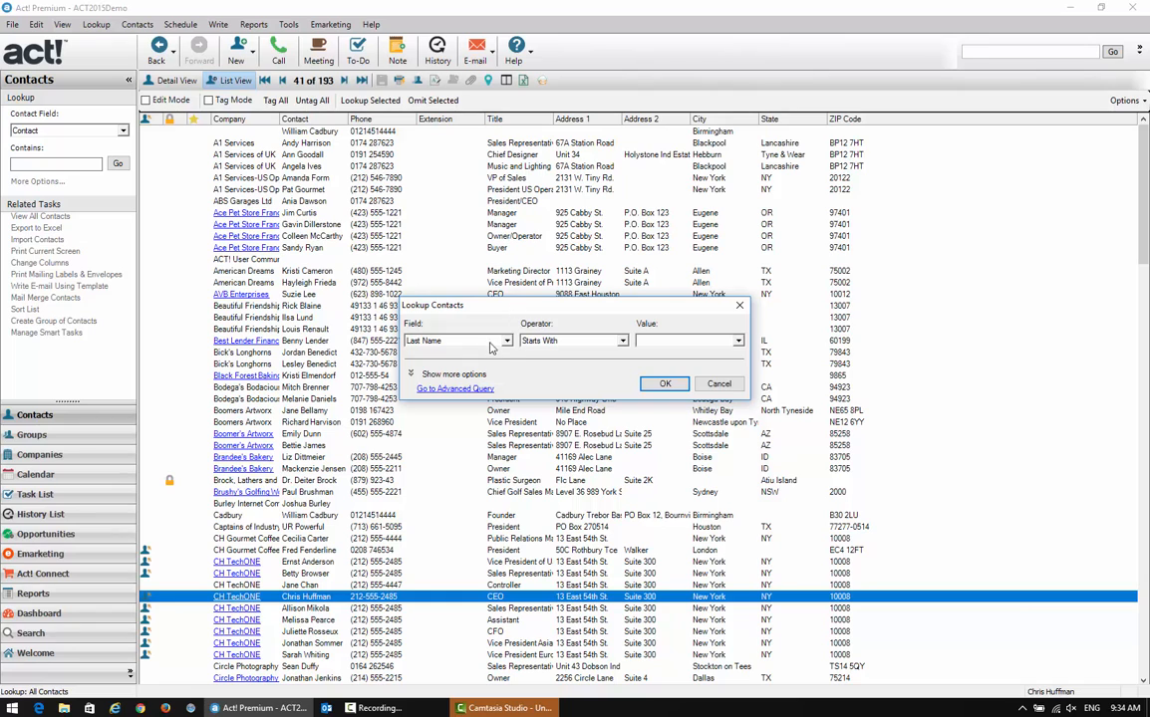
{"action": "left_click", "coordinate": [507, 342]}
{"action": "left_click", "coordinate": [509, 413]}
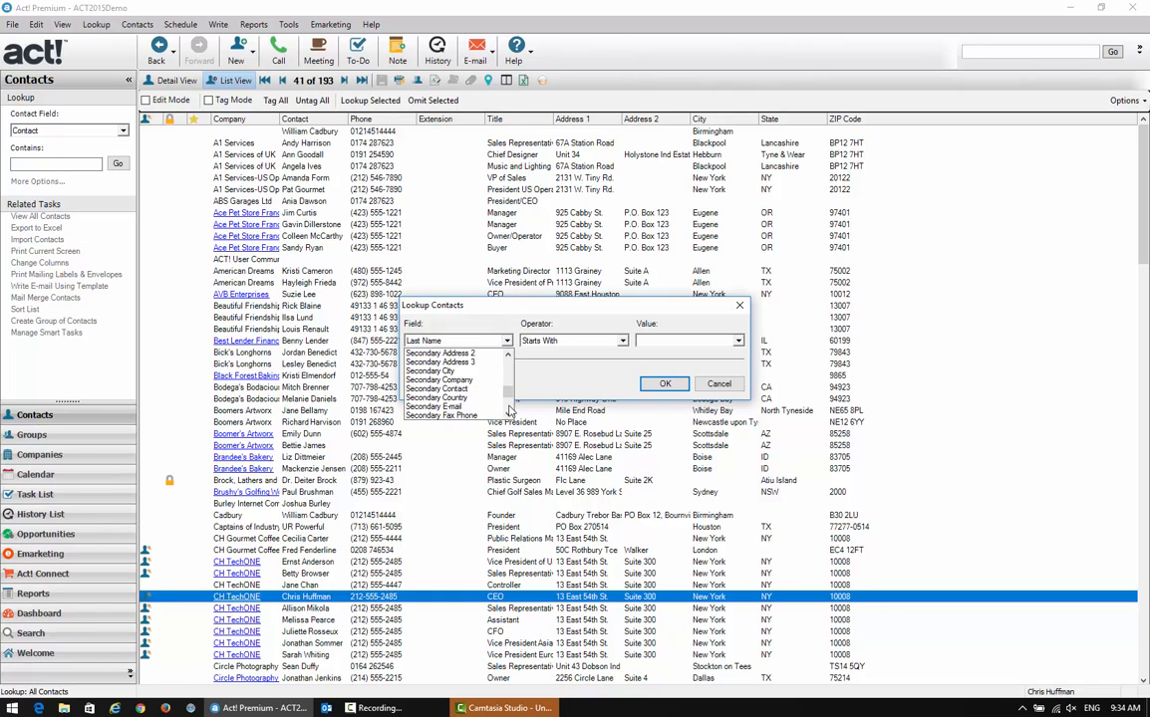
{"action": "scroll", "coordinate": [509, 409], "scroll_direction": "down", "scroll_amount": 3}
{"action": "left_click", "coordinate": [460, 361]}
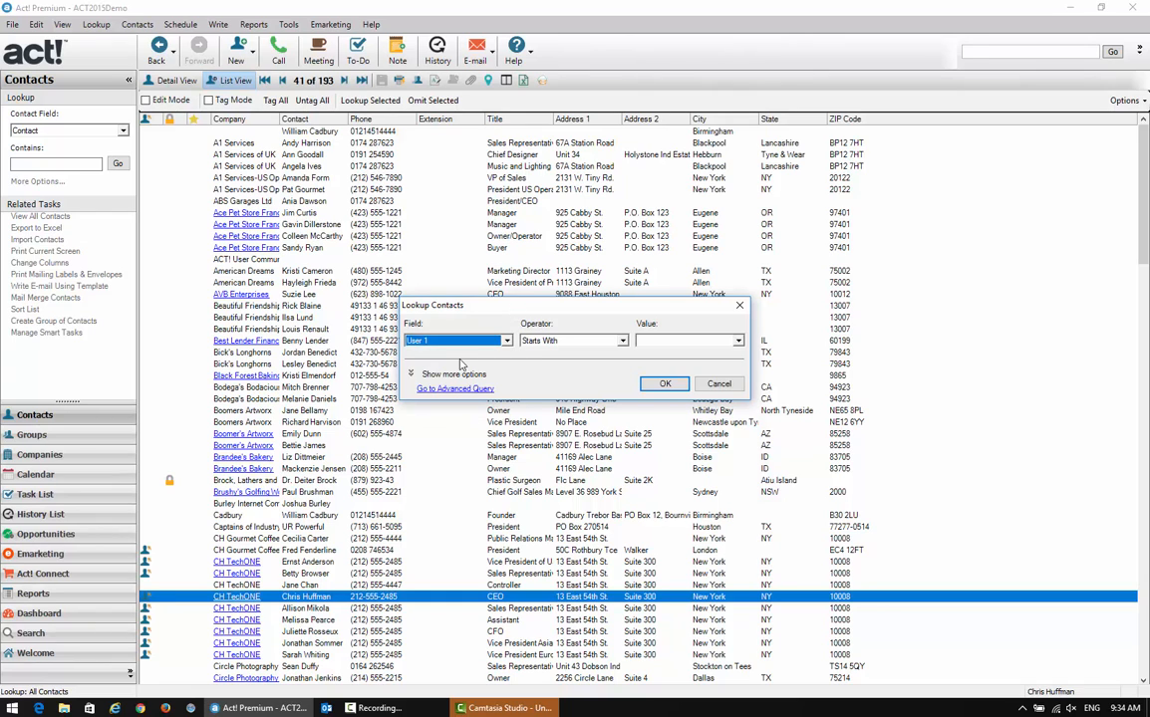
{"action": "left_click", "coordinate": [621, 340]}
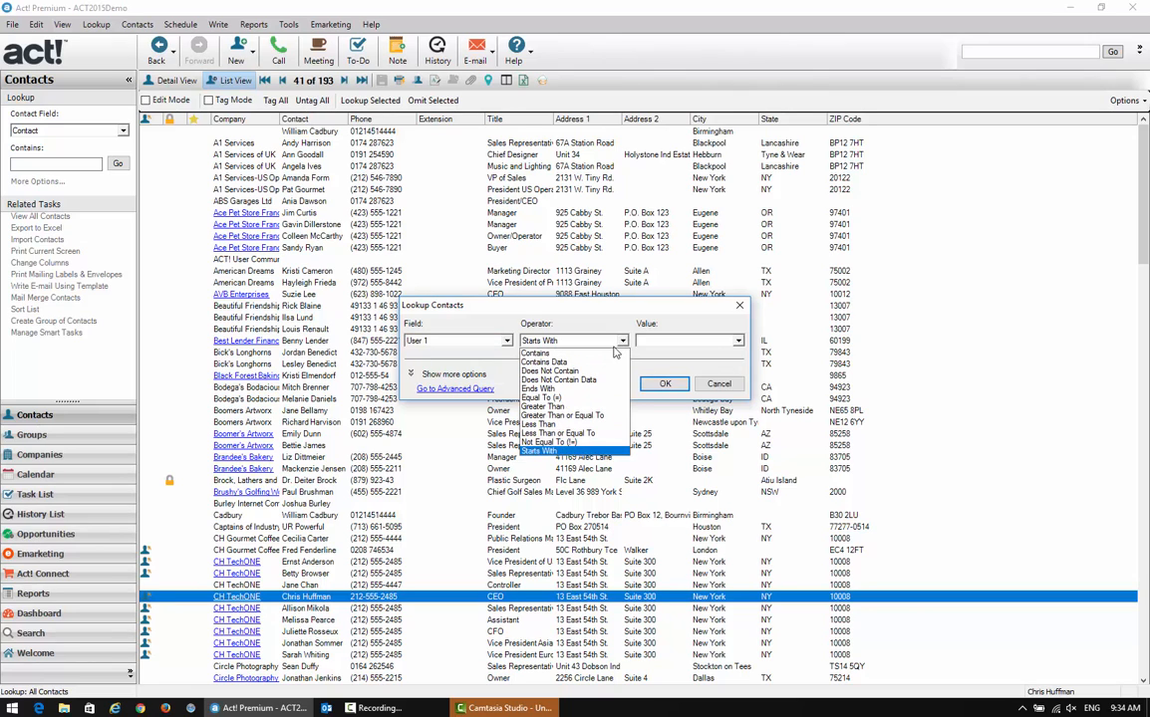
{"action": "left_click", "coordinate": [603, 362]}
{"action": "left_click", "coordinate": [656, 385]}
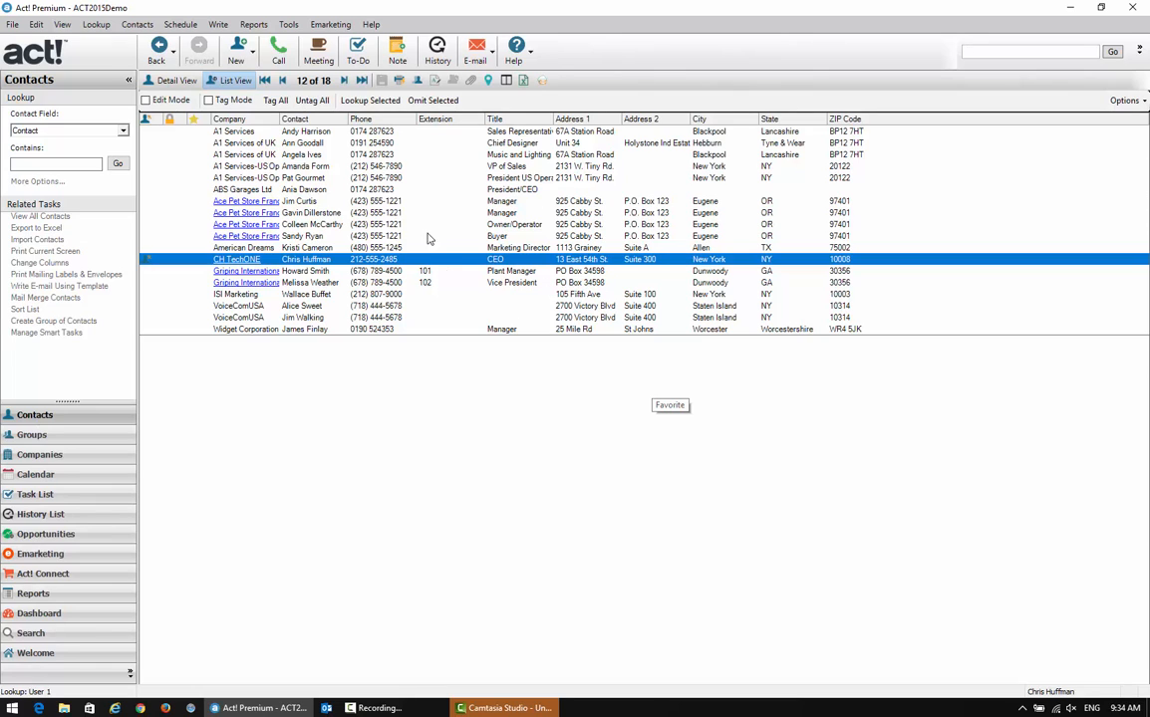
Open the first contact in the lookup results and check the User 1 value among its user fields
{"action": "left_click", "coordinate": [254, 133]}
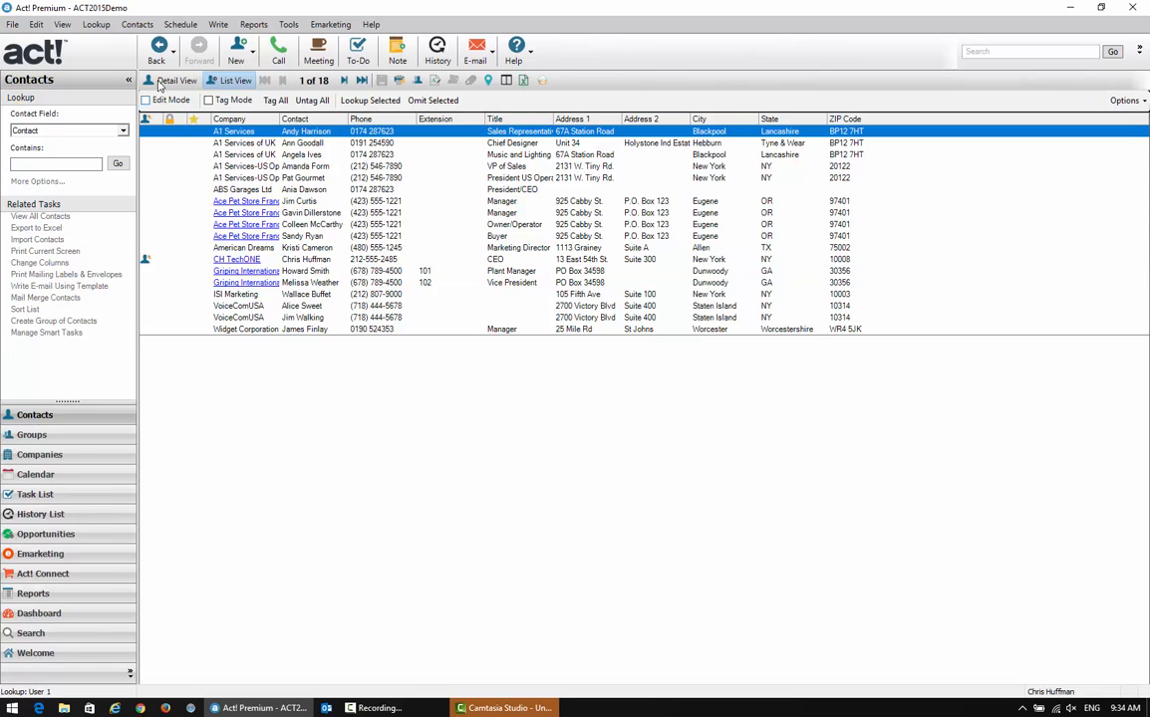
{"action": "double_click", "coordinate": [267, 134]}
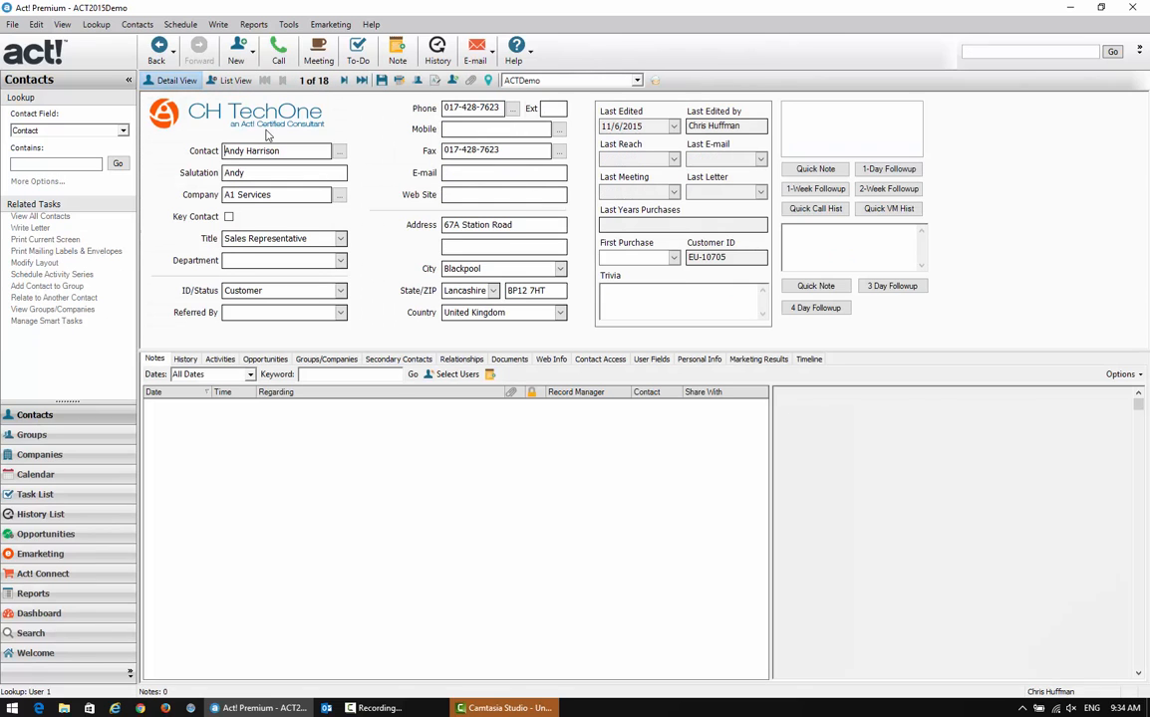
{"action": "left_click", "coordinate": [649, 358]}
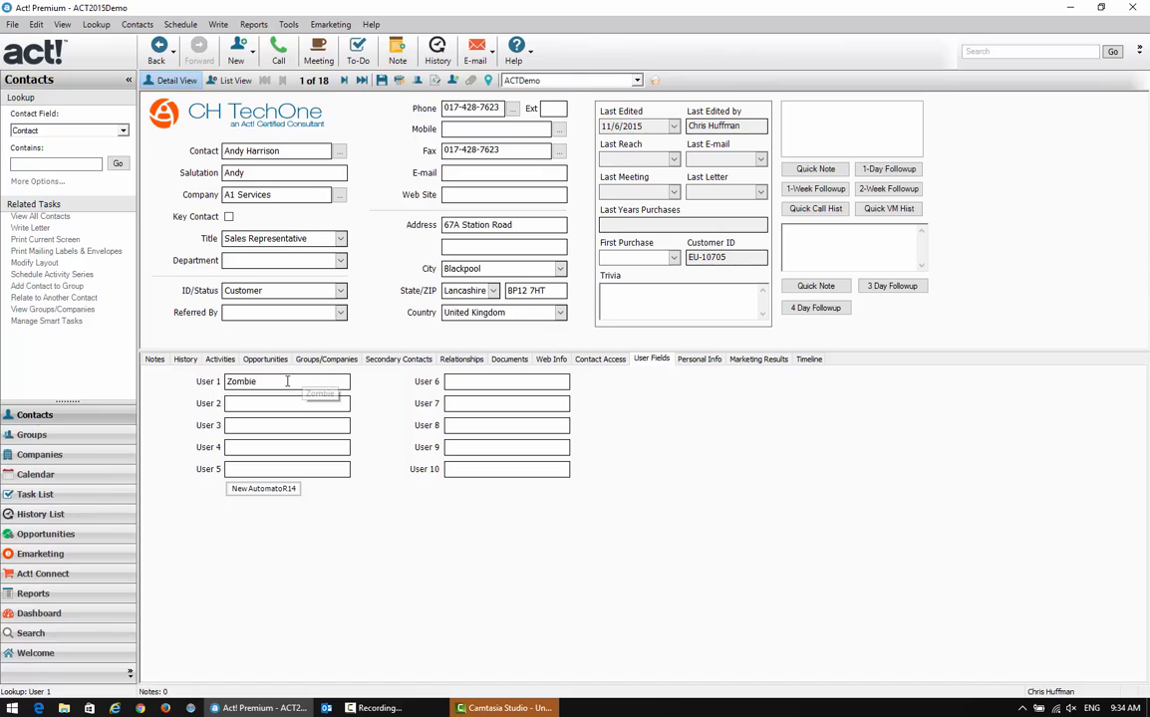
{"action": "double_click", "coordinate": [231, 381]}
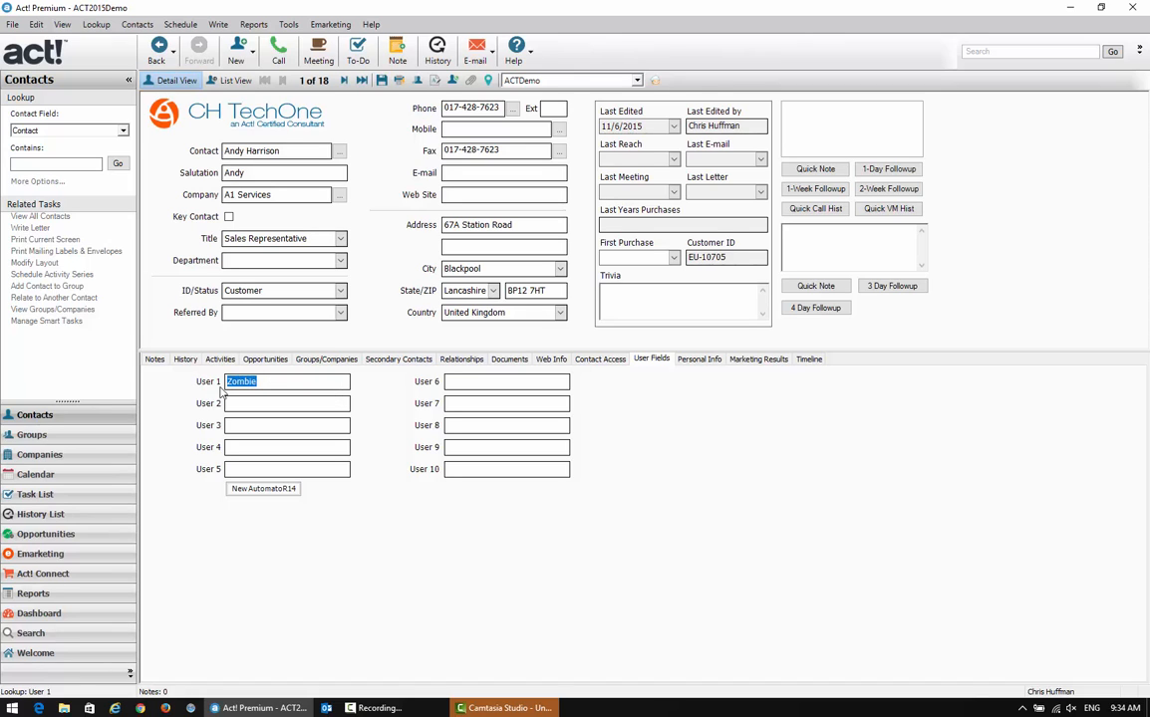